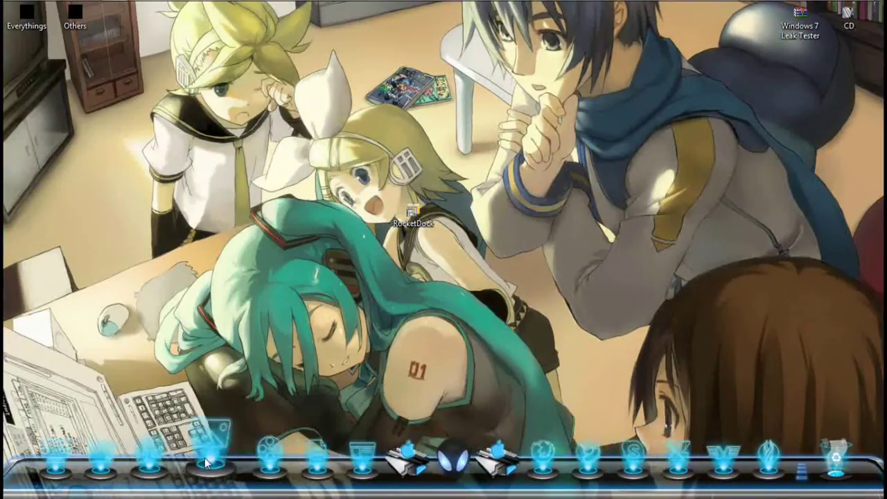
Step: Bring up the Chrome window showing the Google homepage from the RocketDock dock
{"action": "left_click", "coordinate": [491, 325]}
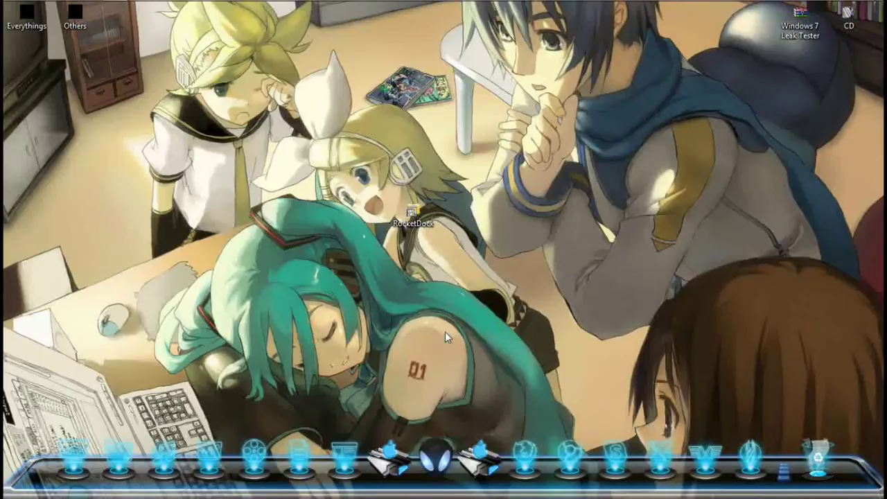
{"action": "left_click", "coordinate": [114, 14]}
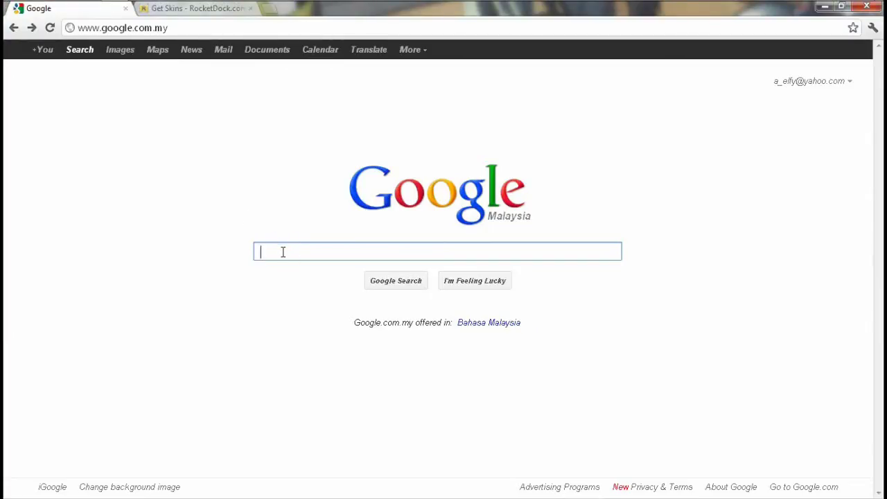
Step: Search Google for 'download rocketdock' and open the Download RocketDock - RocketDock.com result
{"action": "type", "text": "download rocket"}
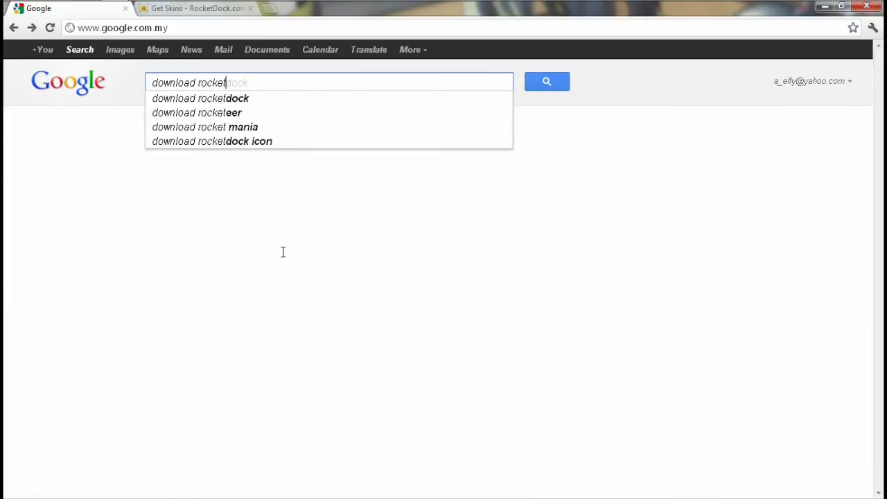
{"action": "type", "text": "dock"}
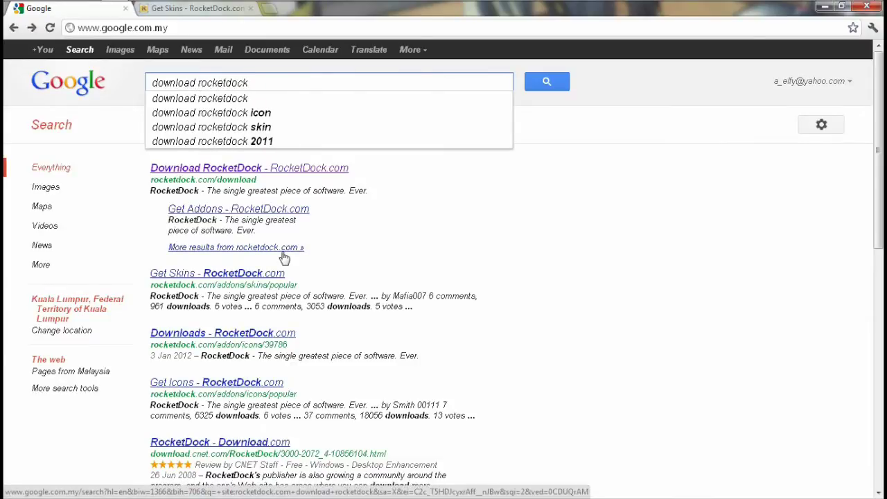
{"action": "key", "text": "Return"}
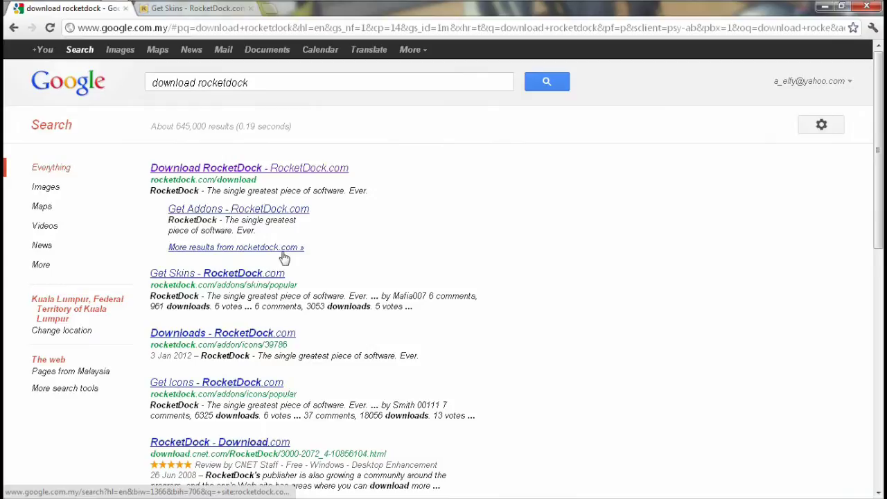
{"action": "left_click", "coordinate": [216, 172]}
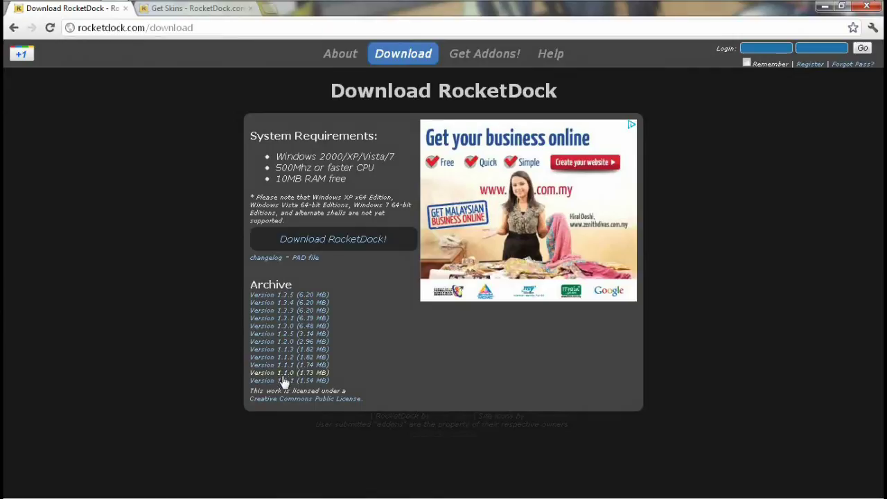
Step: Start downloading RocketDock version 1.3.5 from the Archive list, then cancel it
{"action": "left_click", "coordinate": [265, 296]}
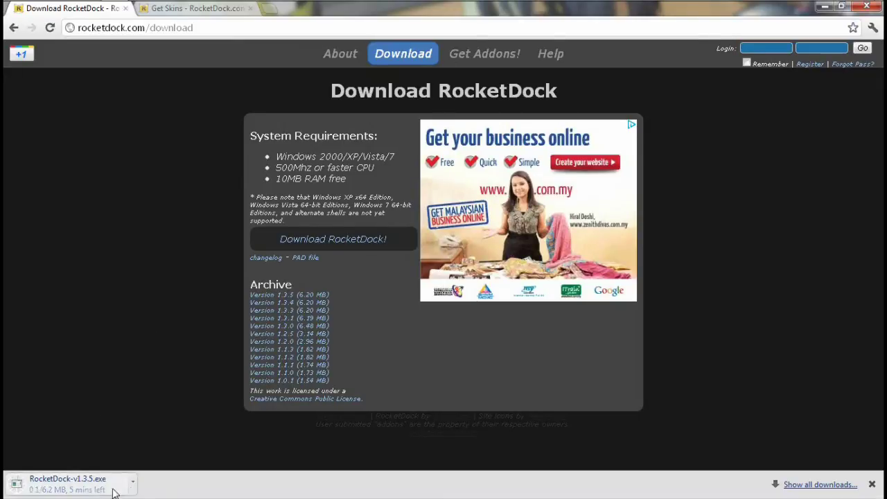
{"action": "left_click", "coordinate": [134, 483]}
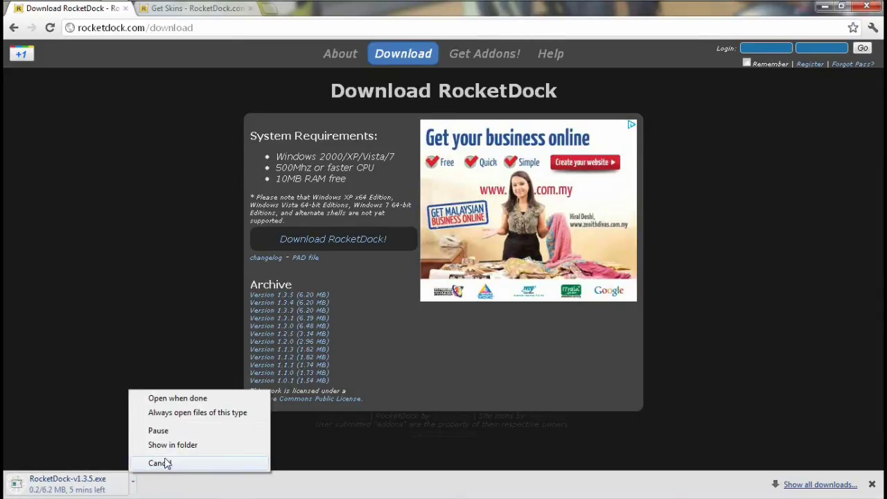
{"action": "left_click", "coordinate": [159, 464]}
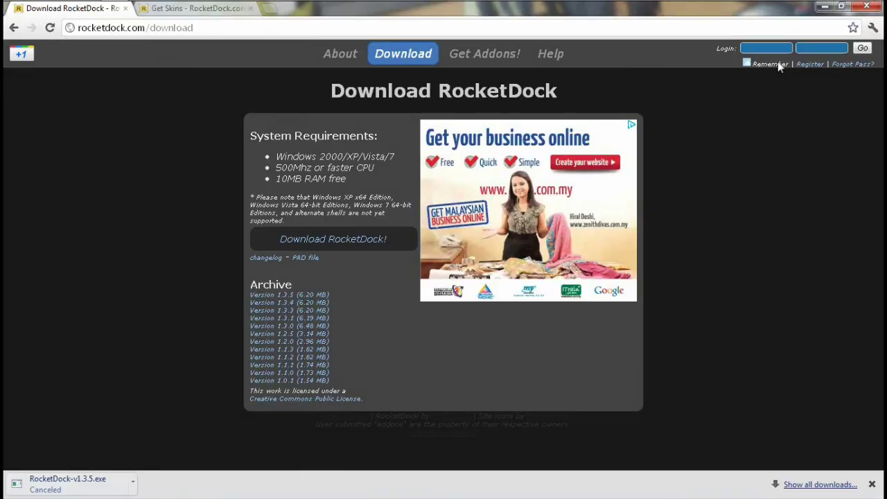
Step: Close Chrome and move the RocketDock desktop shortcut to the top-left under Everythings
{"action": "left_click", "coordinate": [867, 7]}
{"action": "left_click_drag", "start_coordinate": [411, 210], "coordinate": [28, 66]}
{"action": "left_click", "coordinate": [123, 106]}
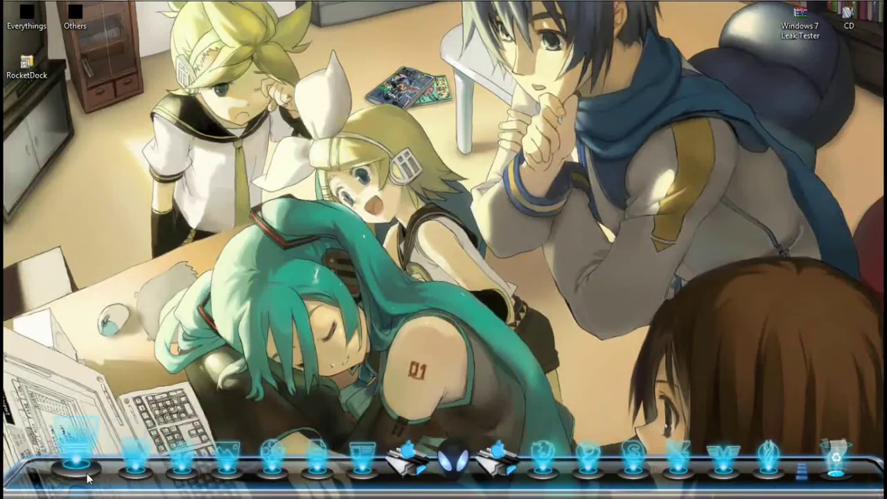
{"action": "right_click", "coordinate": [440, 471]}
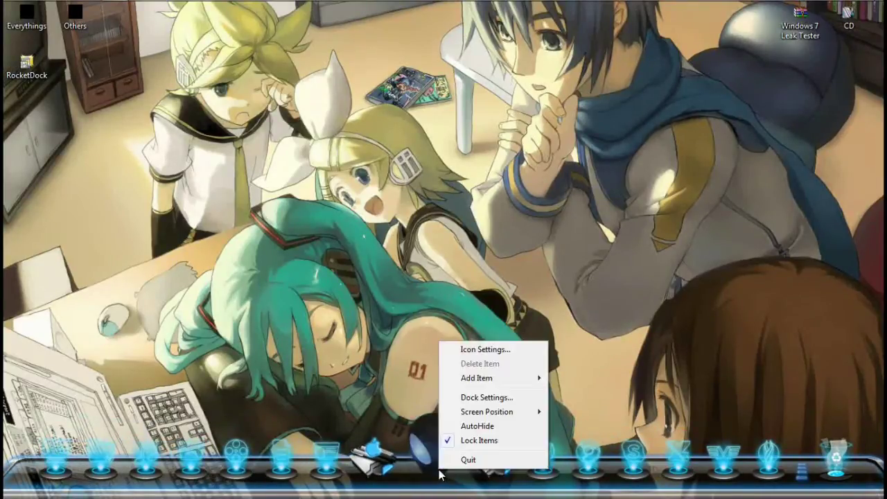
{"action": "left_click", "coordinate": [486, 398]}
{"action": "left_click", "coordinate": [294, 203]}
{"action": "left_click", "coordinate": [430, 172]}
{"action": "left_click", "coordinate": [403, 183]}
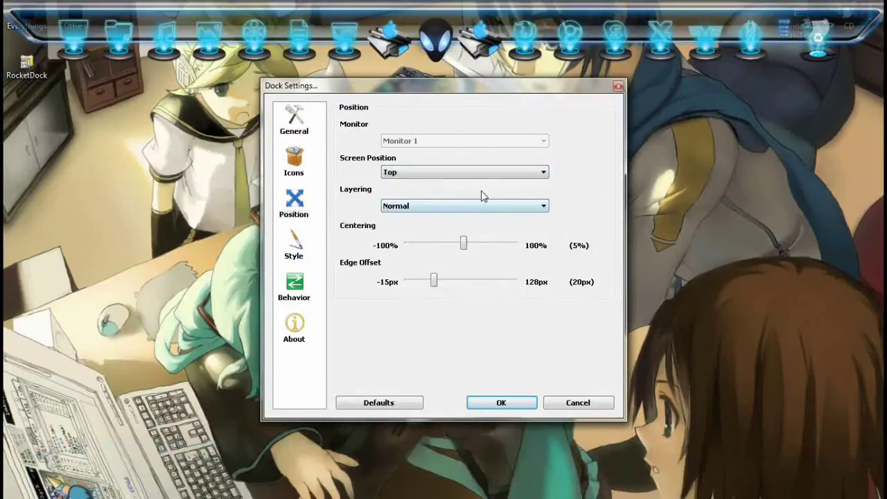
{"action": "left_click", "coordinate": [433, 282]}
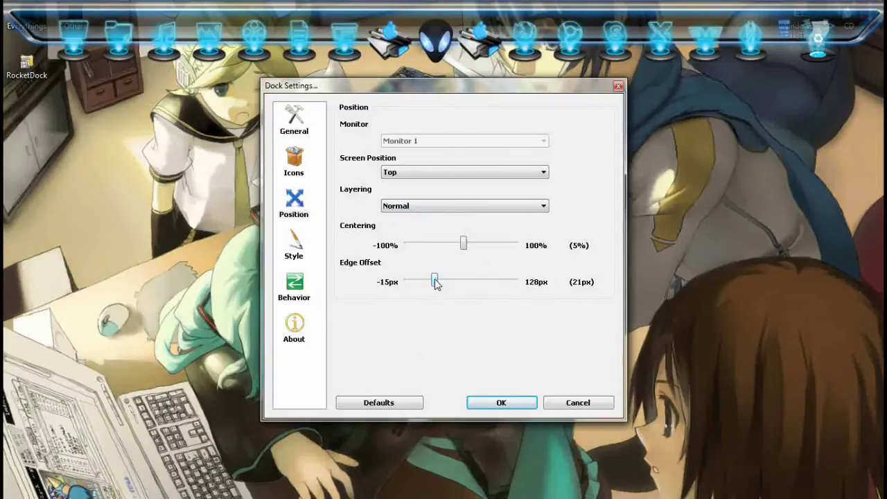
{"action": "left_click", "coordinate": [299, 245]}
{"action": "left_click", "coordinate": [431, 141]}
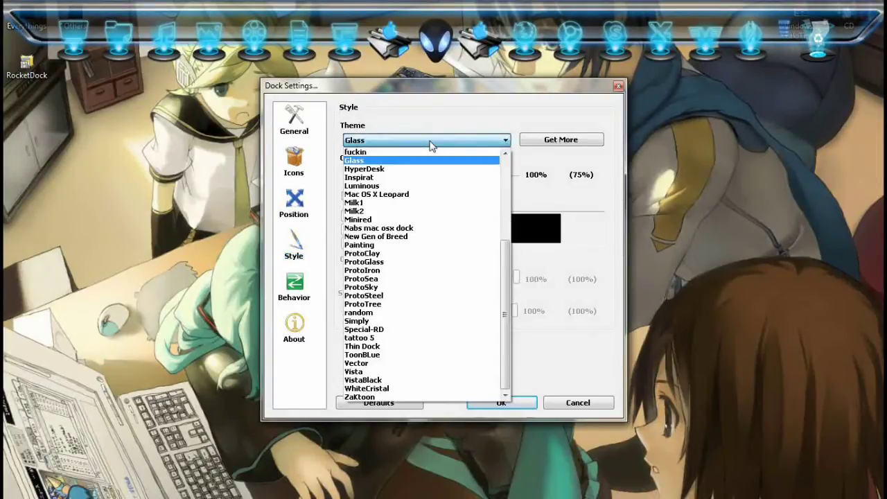
{"action": "left_click", "coordinate": [383, 161]}
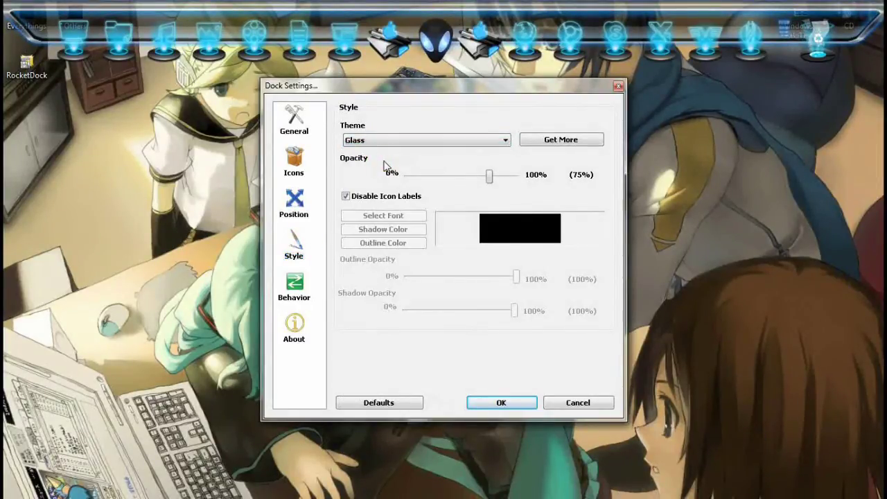
{"action": "key", "text": "Down"}
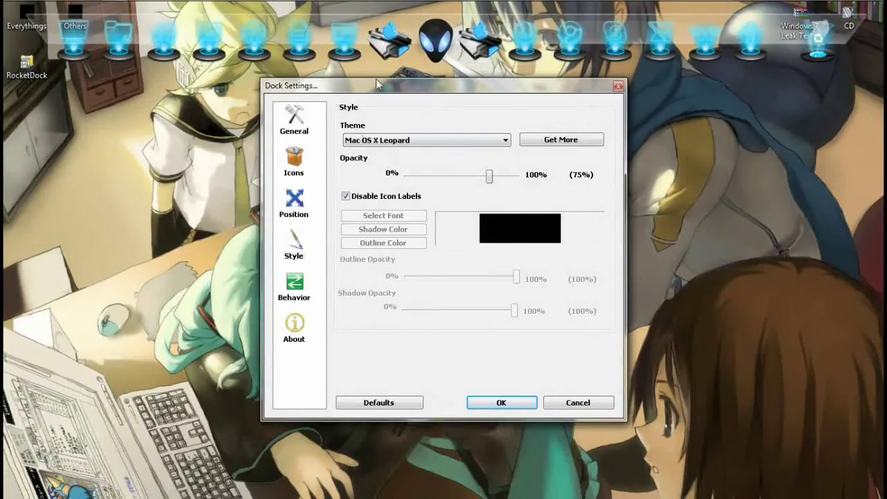
{"action": "left_click", "coordinate": [568, 402]}
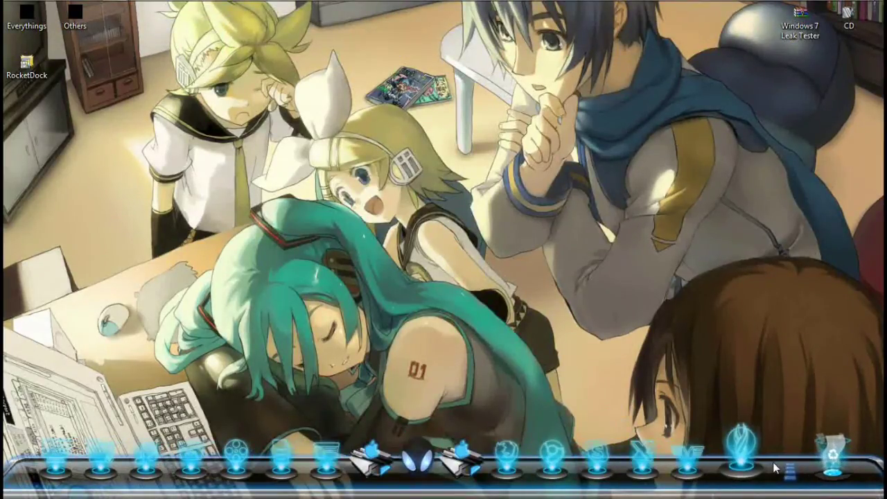
Step: Empty the Recycle Bin from the dock, confirming permanent deletion
{"action": "right_click", "coordinate": [829, 454]}
{"action": "left_click", "coordinate": [804, 414]}
{"action": "left_click", "coordinate": [468, 265]}
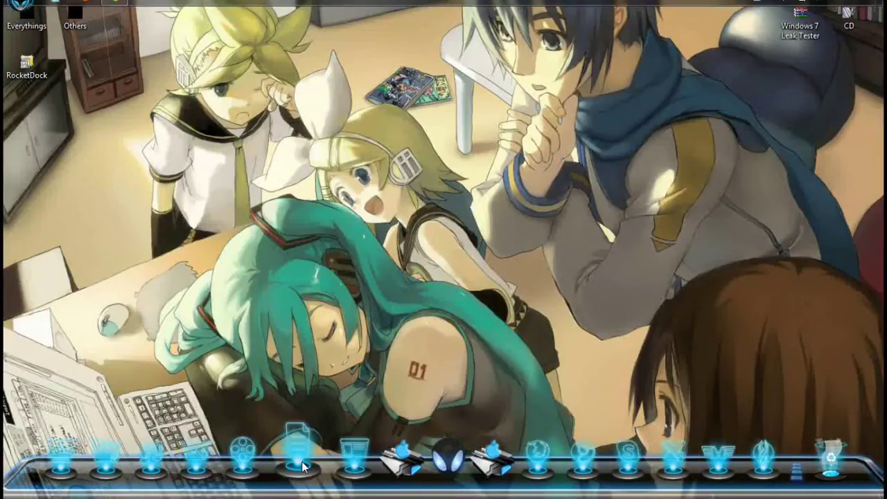
Step: In Dock Settings, review the tabs and use Style's Get More to find more skins online
{"action": "right_click", "coordinate": [486, 494]}
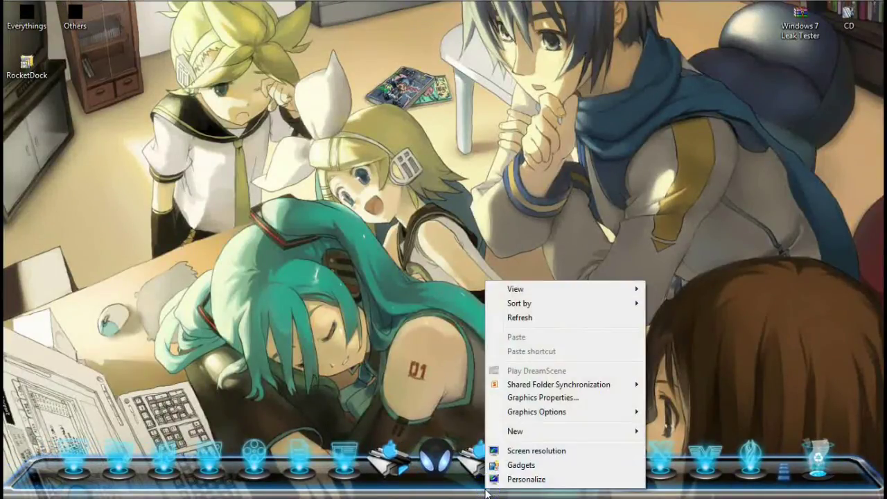
{"action": "right_click", "coordinate": [407, 459]}
{"action": "mouse_move", "coordinate": [444, 400]}
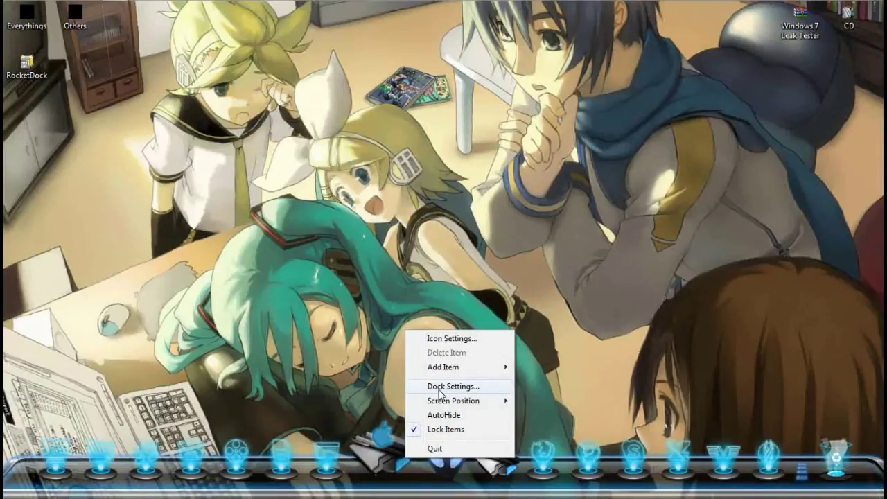
{"action": "left_click", "coordinate": [439, 390]}
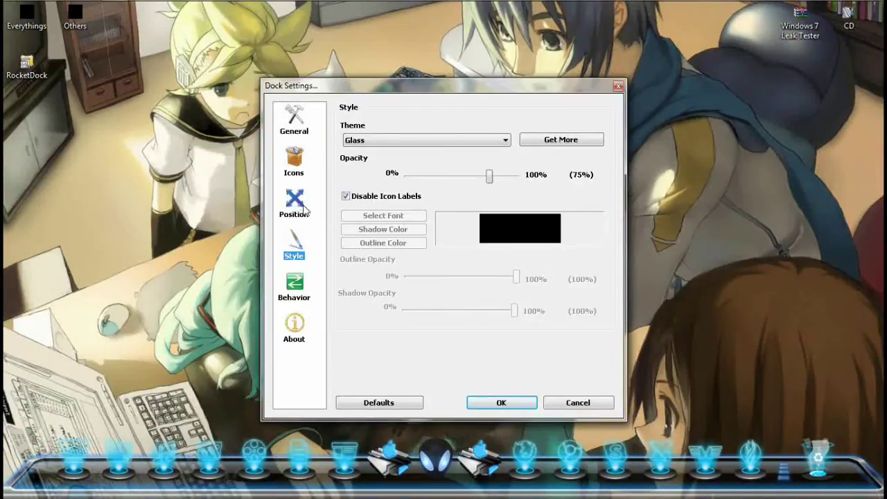
{"action": "left_click", "coordinate": [295, 205]}
{"action": "left_click", "coordinate": [294, 163]}
{"action": "left_click", "coordinate": [294, 205]}
{"action": "left_click", "coordinate": [294, 246]}
{"action": "left_click", "coordinate": [559, 141]}
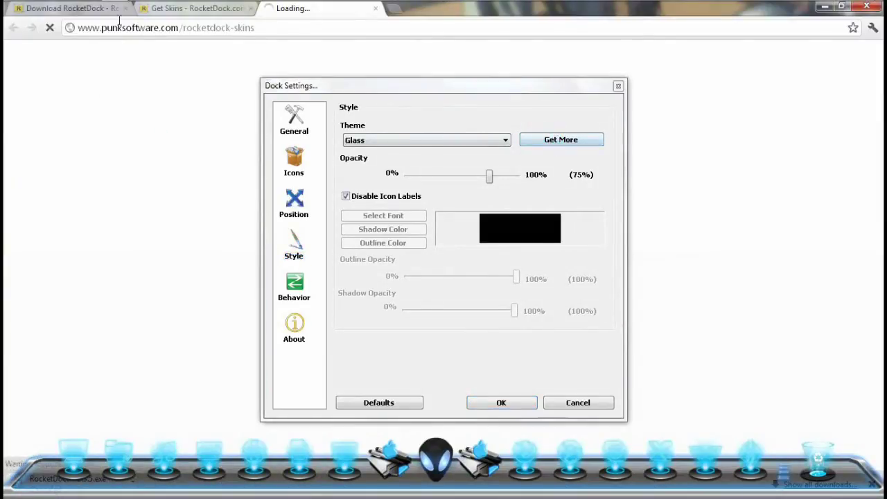
Step: Close leftover browser tabs and the Dock Settings window, returning to the skins page
{"action": "left_click", "coordinate": [125, 9]}
{"action": "left_click", "coordinate": [125, 8]}
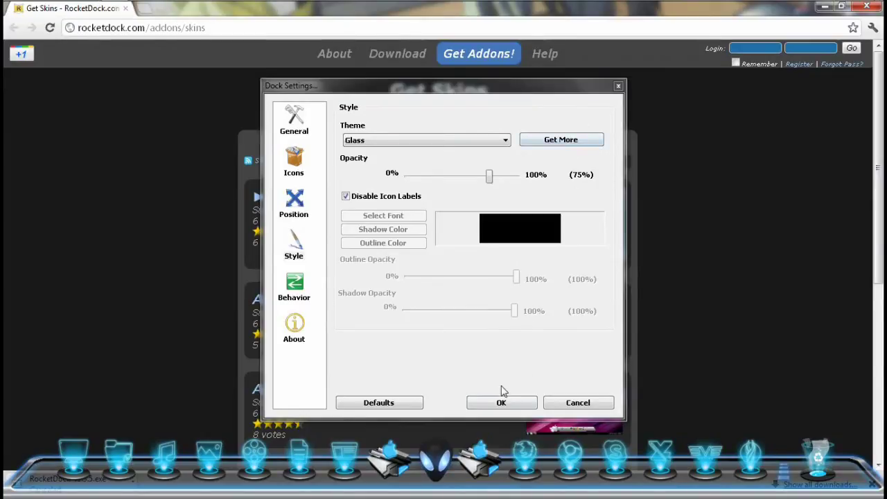
{"action": "left_click", "coordinate": [495, 405]}
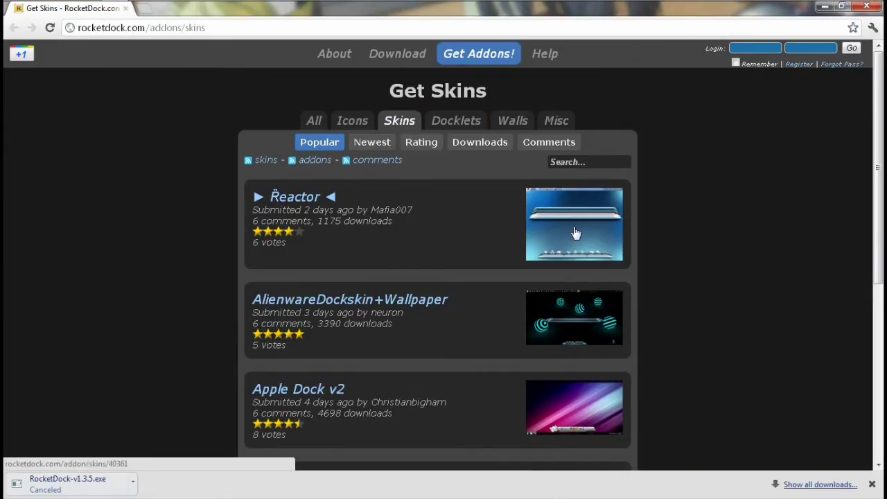
{"action": "scroll", "coordinate": [564, 257], "scroll_direction": "down", "scroll_amount": 2}
{"action": "left_click", "coordinate": [825, 8]}
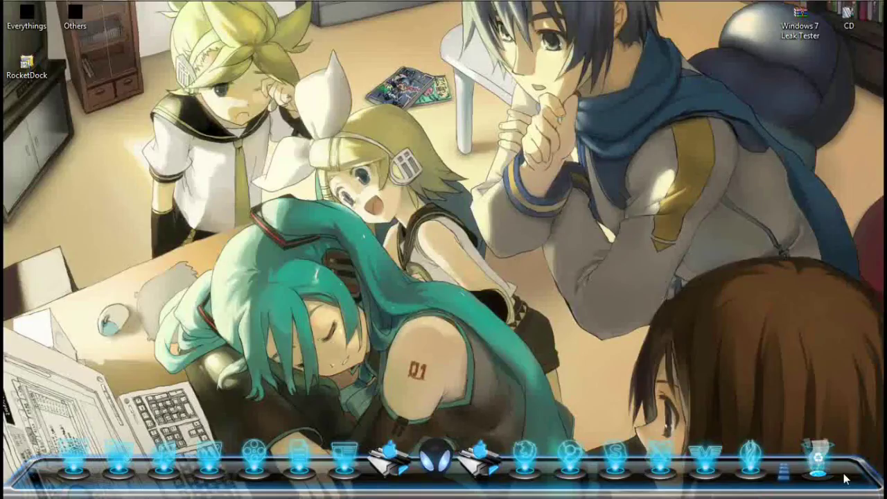
{"action": "left_click", "coordinate": [115, 9]}
Step: Scroll the Get Skins list and go to page 2 to find New breed Alienware Invader
{"action": "scroll", "coordinate": [473, 271], "scroll_direction": "down", "scroll_amount": 1}
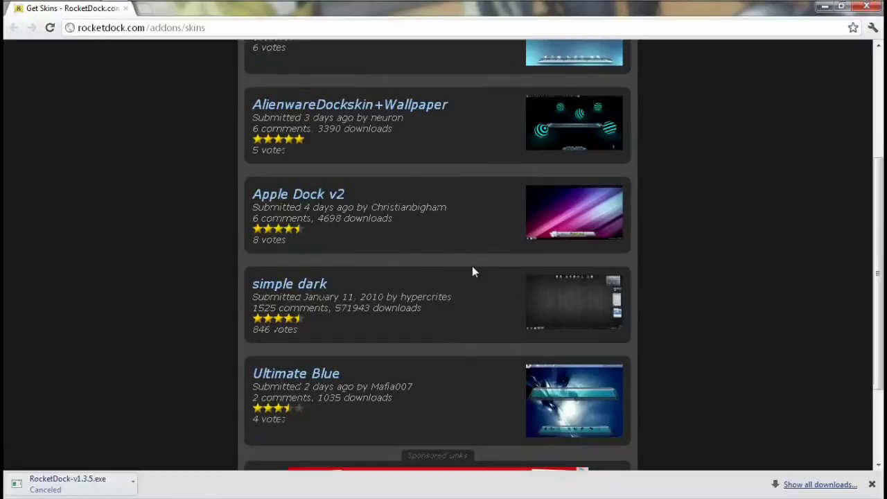
{"action": "scroll", "coordinate": [473, 271], "scroll_direction": "down", "scroll_amount": 2}
{"action": "scroll", "coordinate": [489, 282], "scroll_direction": "up", "scroll_amount": 5}
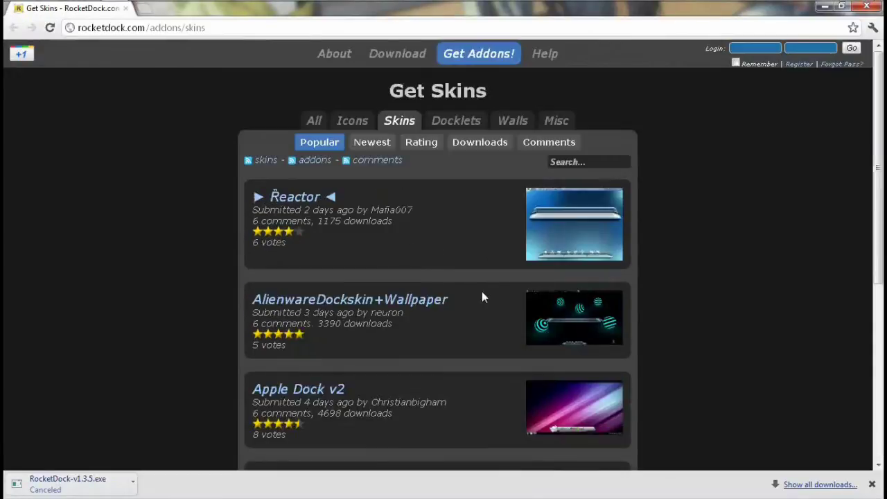
{"action": "scroll", "coordinate": [412, 241], "scroll_direction": "down", "scroll_amount": 2}
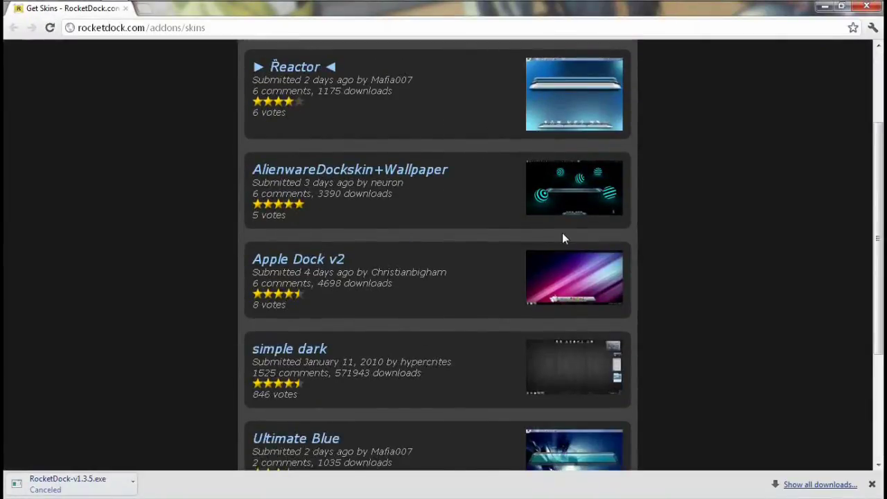
{"action": "scroll", "coordinate": [518, 191], "scroll_direction": "down", "scroll_amount": 2}
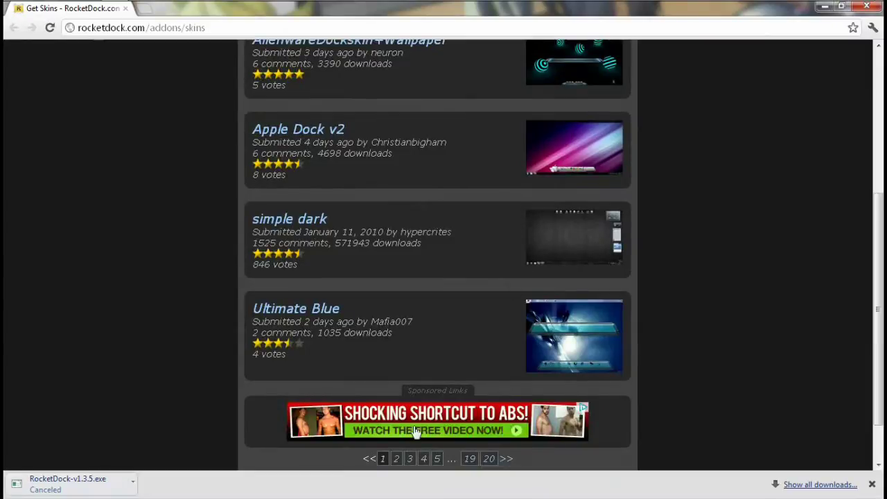
{"action": "left_click", "coordinate": [397, 459]}
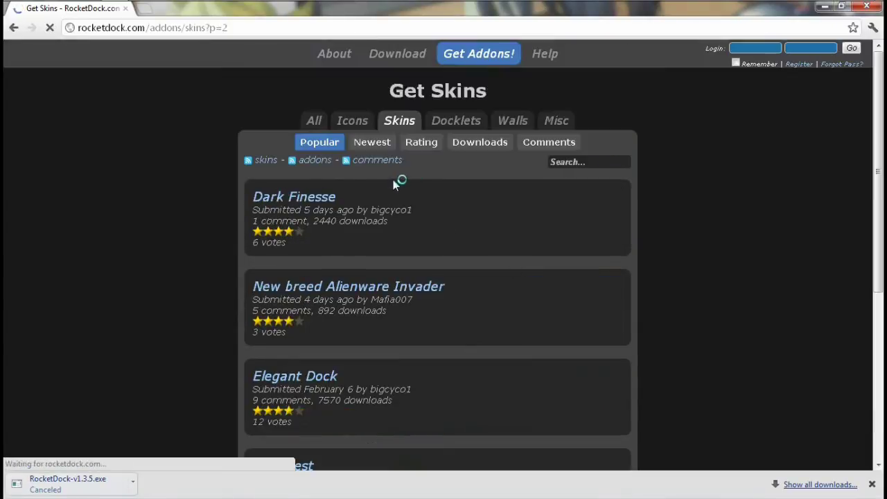
{"action": "scroll", "coordinate": [438, 165], "scroll_direction": "down", "scroll_amount": 1}
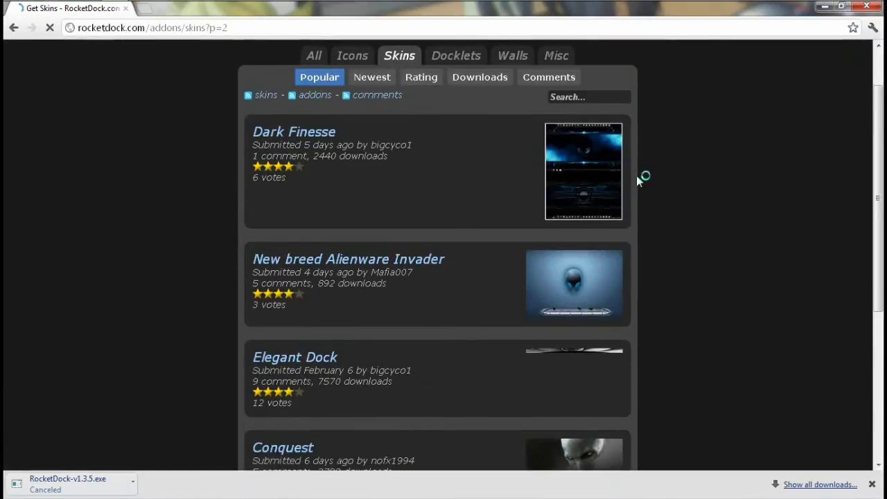
{"action": "scroll", "coordinate": [582, 246], "scroll_direction": "down", "scroll_amount": 1}
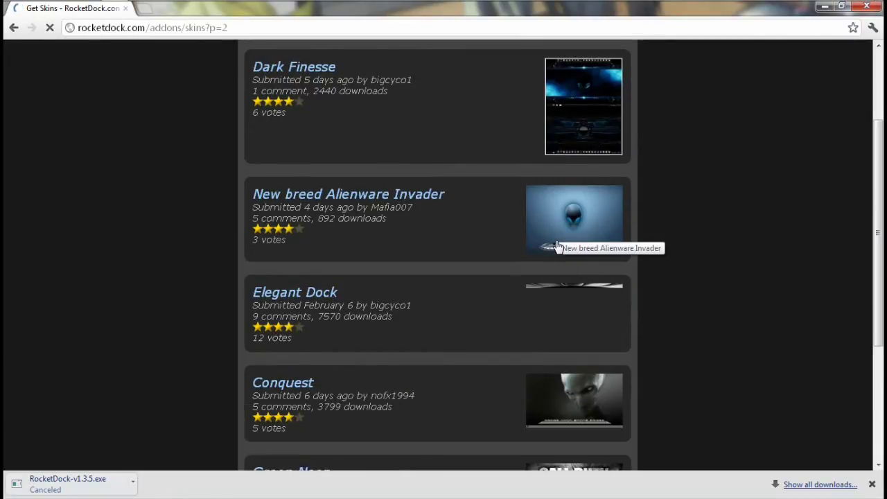
{"action": "scroll", "coordinate": [586, 182], "scroll_direction": "down", "scroll_amount": 1}
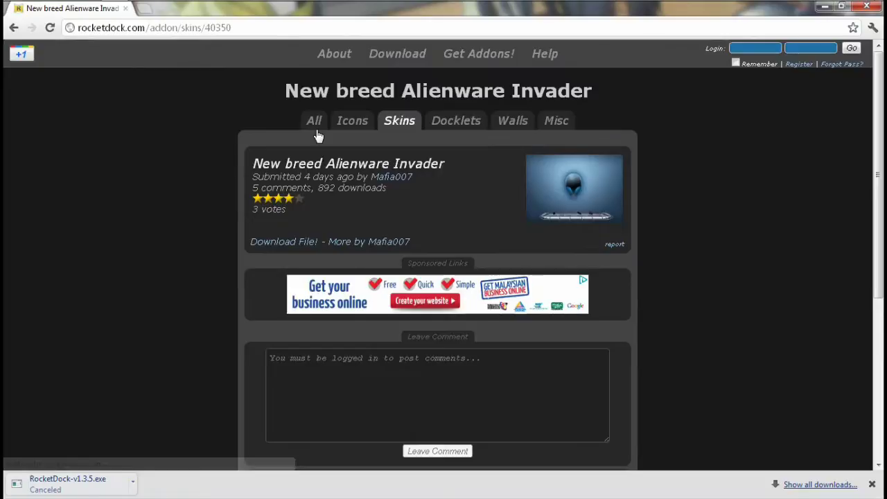
Step: Download New-breed-Alienware-Invader.zip and open it from Chrome's download shelf in WinRAR
{"action": "left_click", "coordinate": [271, 244]}
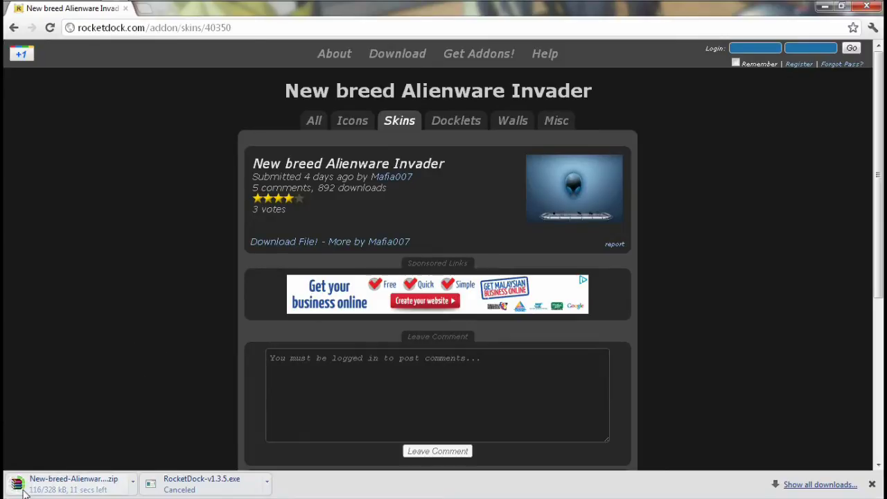
{"action": "left_click", "coordinate": [825, 6]}
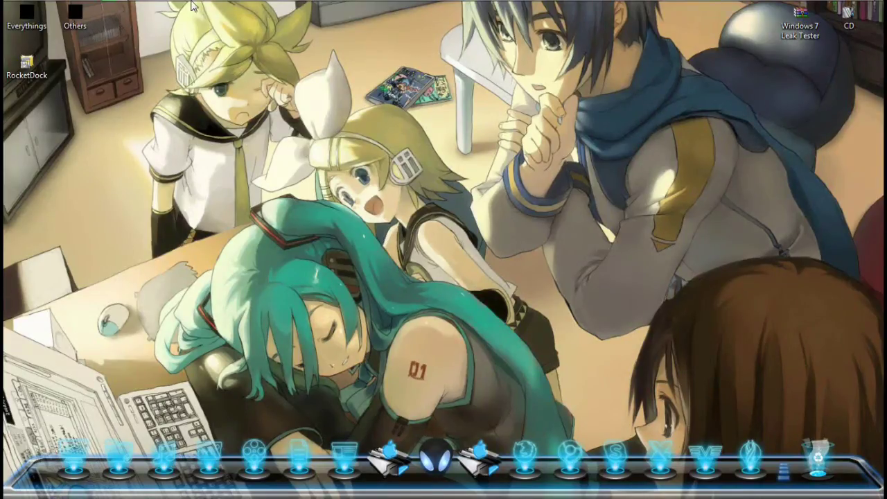
{"action": "left_click", "coordinate": [115, 12]}
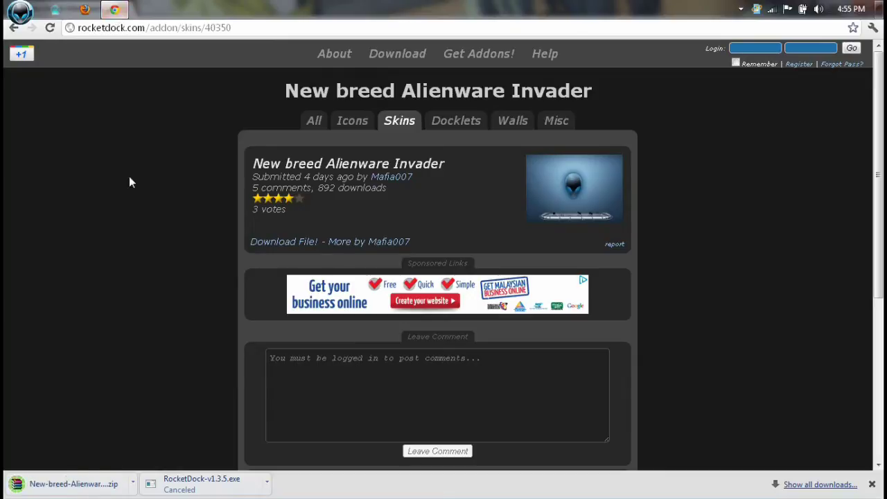
{"action": "left_click", "coordinate": [58, 490]}
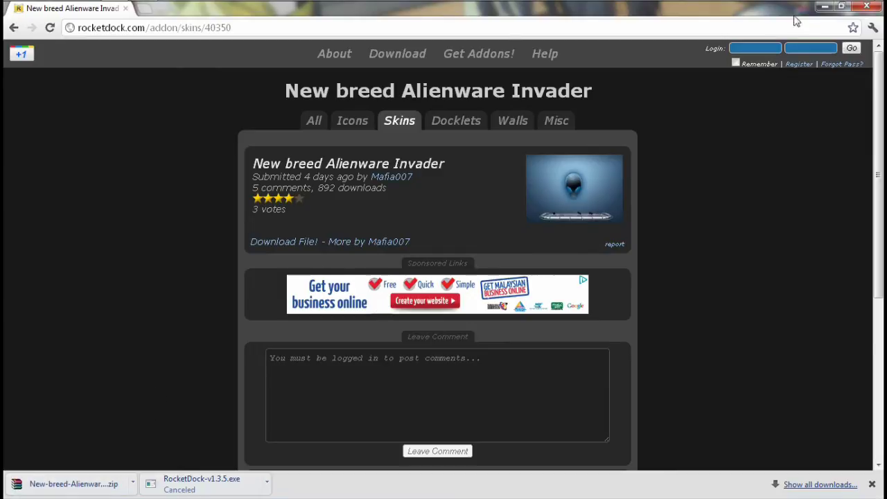
{"action": "left_click", "coordinate": [823, 9]}
Step: Drag the New breed Alienware Invader folder from WinRAR onto the desktop and close WinRAR
{"action": "left_click_drag", "start_coordinate": [414, 92], "coordinate": [394, 83]}
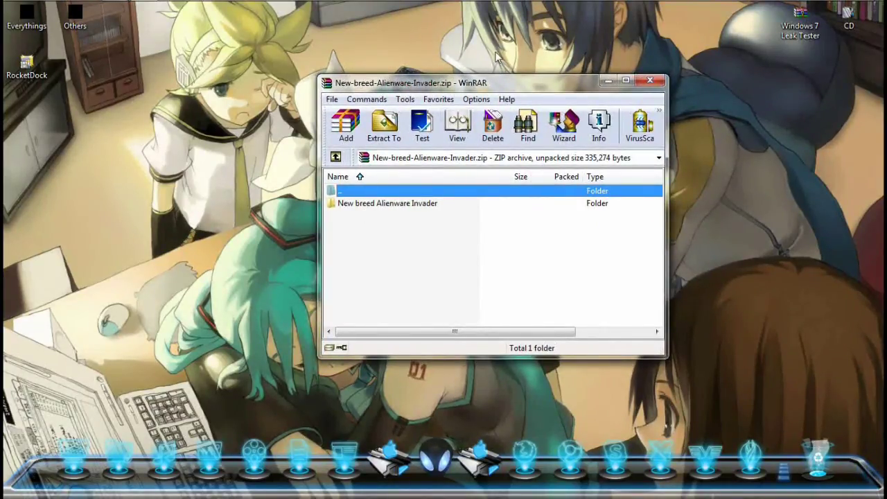
{"action": "left_click_drag", "start_coordinate": [360, 205], "coordinate": [243, 243]}
{"action": "left_click", "coordinate": [650, 80]}
Step: Check the extracted folder's alienware, Background and Separator files, then close it
{"action": "double_click", "coordinate": [202, 230]}
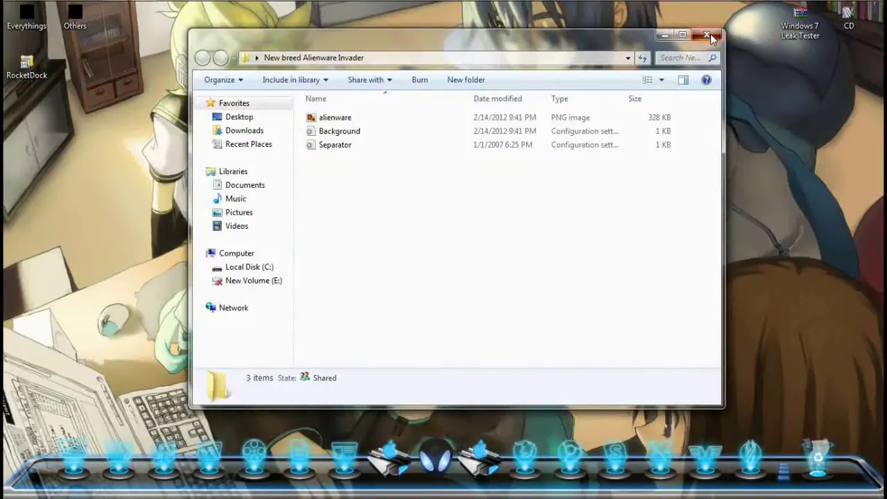
{"action": "left_click", "coordinate": [710, 34]}
{"action": "double_click", "coordinate": [219, 225]}
{"action": "left_click_drag", "start_coordinate": [412, 216], "coordinate": [340, 166]}
{"action": "left_click", "coordinate": [340, 166]}
{"action": "left_click", "coordinate": [708, 35]}
{"action": "mouse_move", "coordinate": [30, 74]}
{"action": "left_mouse_down"}
{"action": "mouse_move", "coordinate": [50, 79]}
{"action": "mouse_move", "coordinate": [42, 80]}
{"action": "left_mouse_up"}
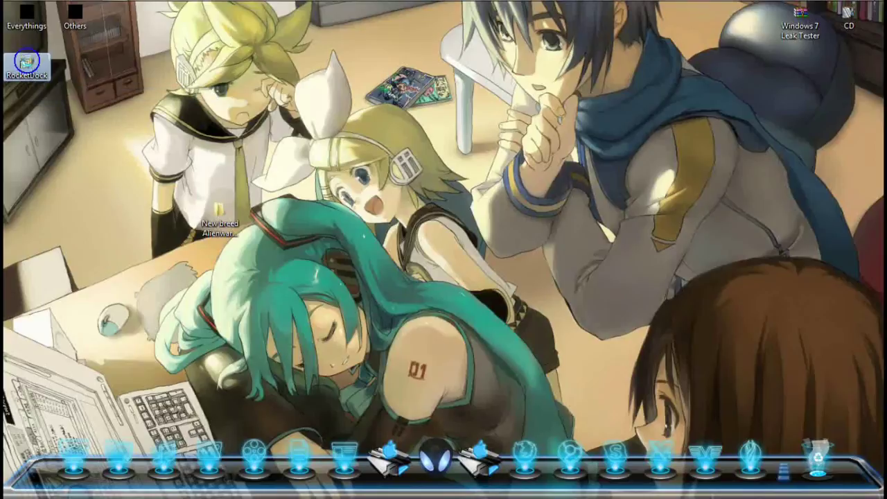
Step: Open RocketDock's install folder, enter Skins, and move the New breed Alienware Invader folder in
{"action": "right_click", "coordinate": [27, 64]}
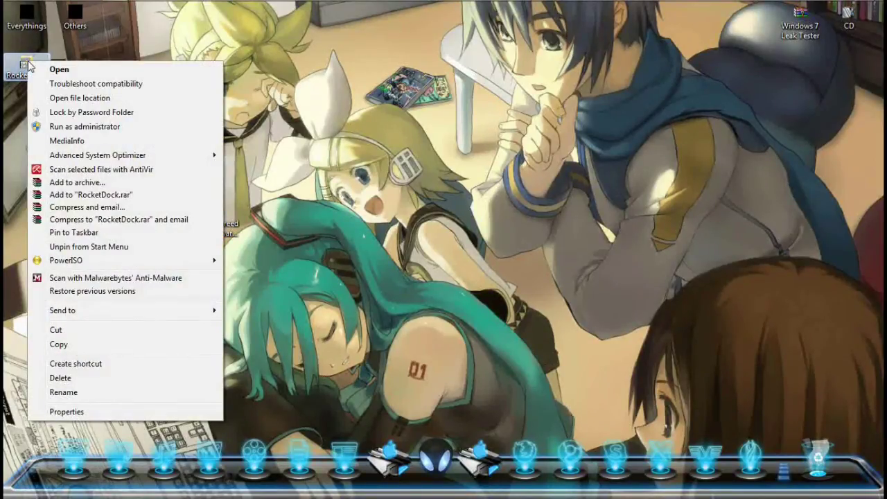
{"action": "left_click", "coordinate": [67, 101]}
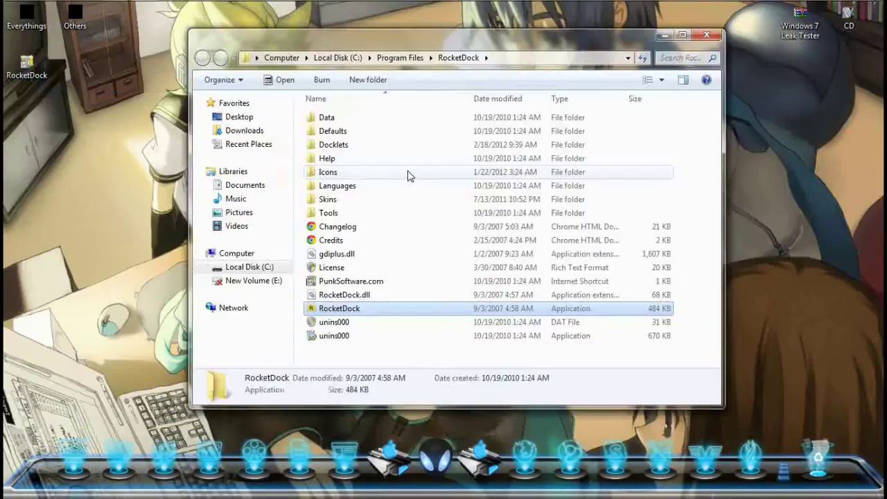
{"action": "double_click", "coordinate": [368, 199]}
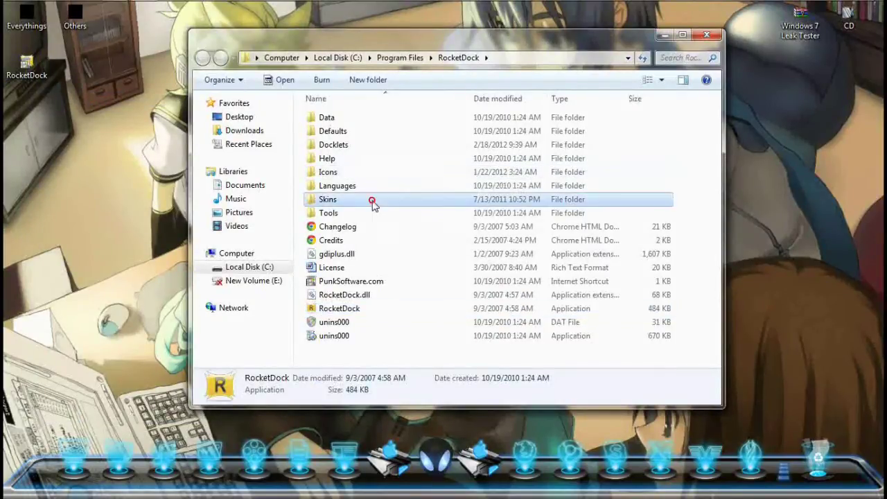
{"action": "left_click", "coordinate": [202, 58]}
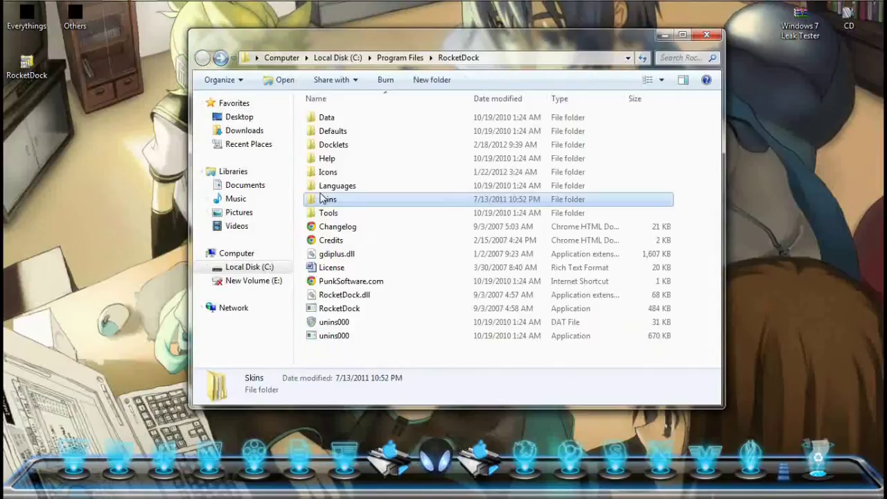
{"action": "double_click", "coordinate": [325, 199]}
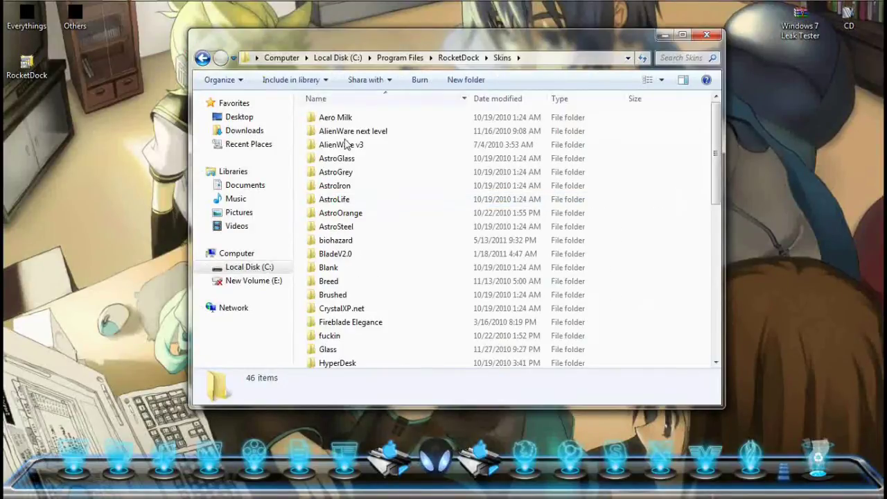
{"action": "left_click_drag", "start_coordinate": [335, 39], "coordinate": [485, 35]}
{"action": "left_click_drag", "start_coordinate": [209, 201], "coordinate": [450, 237]}
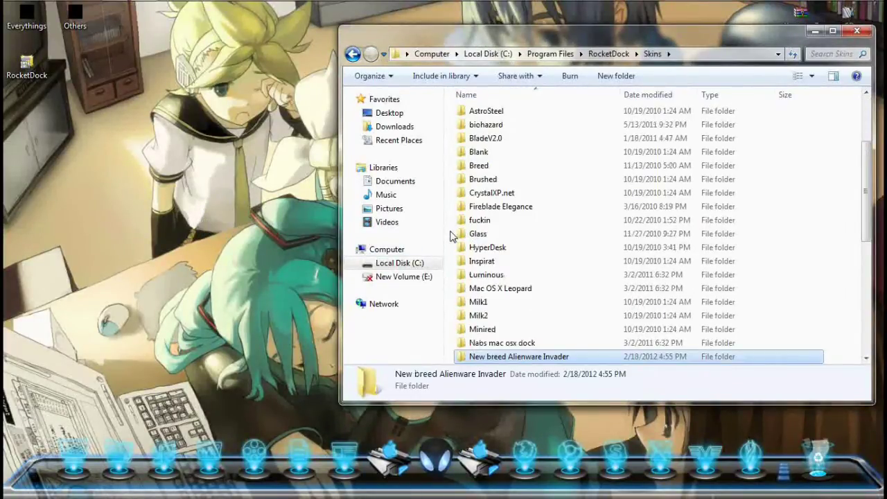
Step: Reopen the Skins folder to confirm the new skin, then close the Explorer windows
{"action": "right_click", "coordinate": [31, 67]}
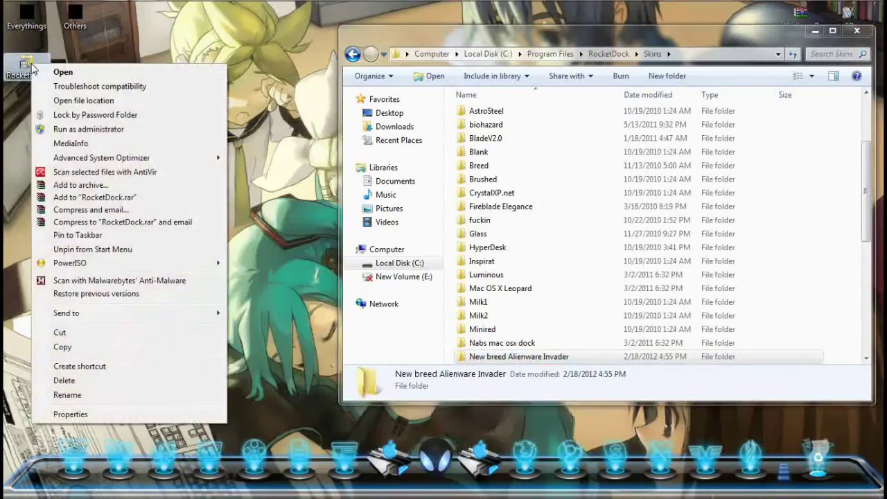
{"action": "left_click", "coordinate": [63, 98]}
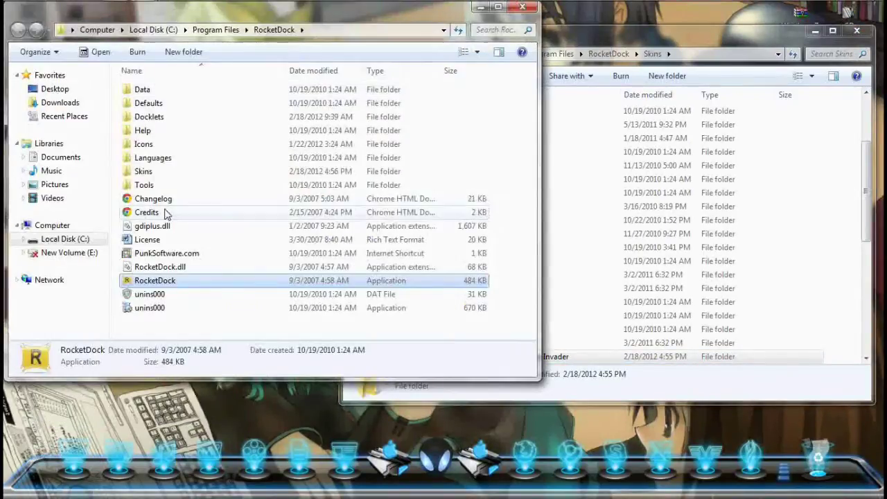
{"action": "double_click", "coordinate": [145, 172]}
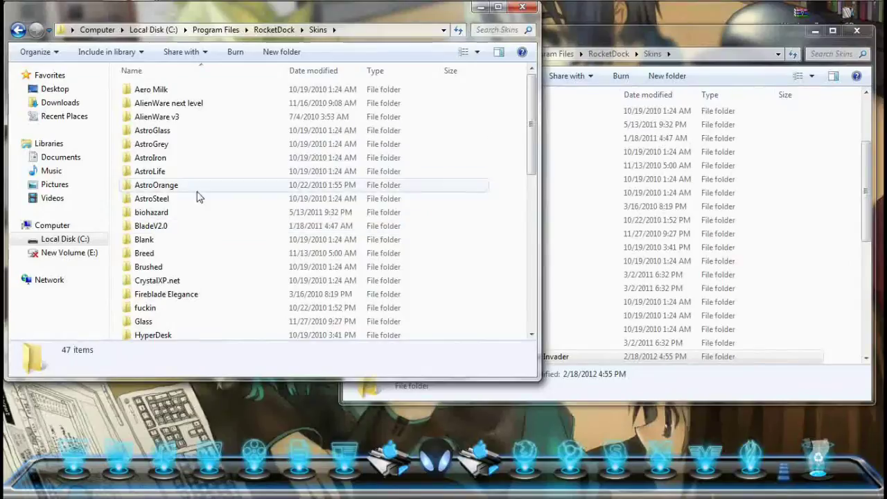
{"action": "left_click", "coordinate": [522, 7]}
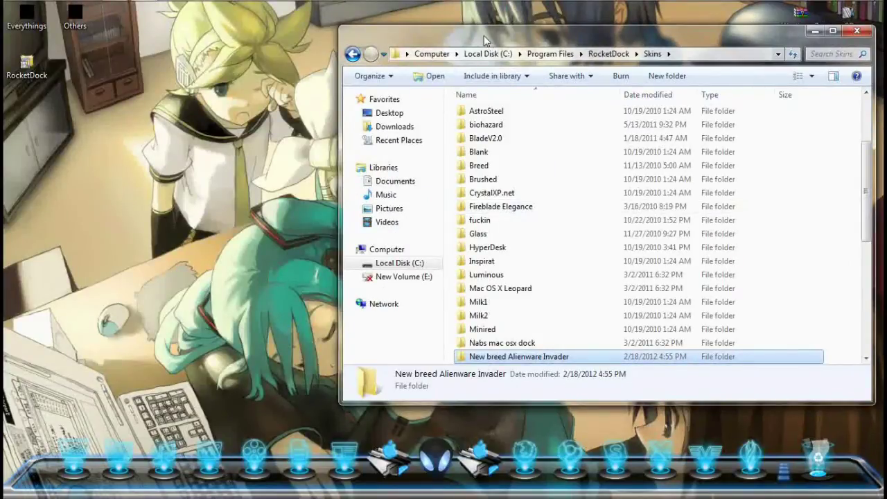
{"action": "left_click_drag", "start_coordinate": [483, 35], "coordinate": [440, 30]}
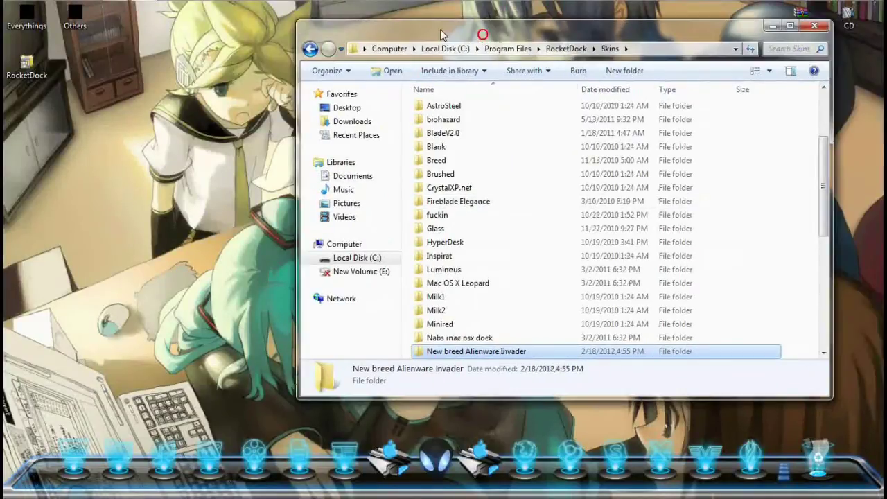
{"action": "left_click", "coordinate": [814, 26]}
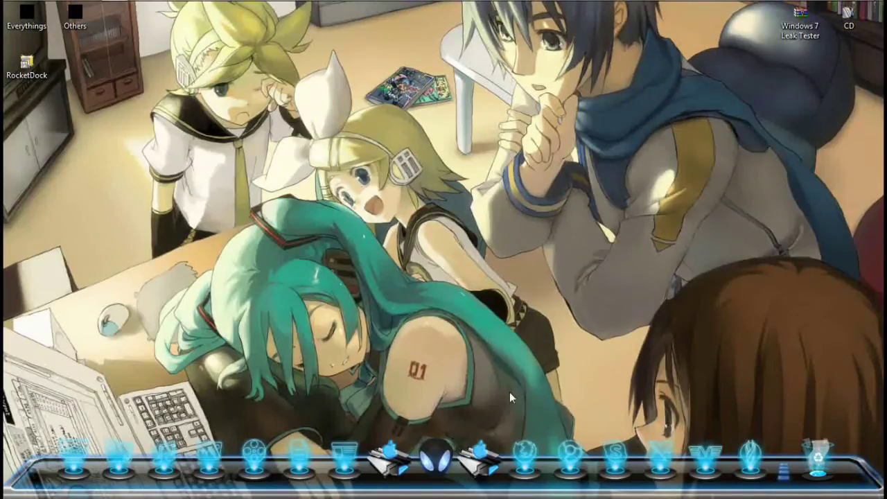
Step: Open Dock Settings and pick the Alienware theme from the Style theme list
{"action": "right_click", "coordinate": [303, 477]}
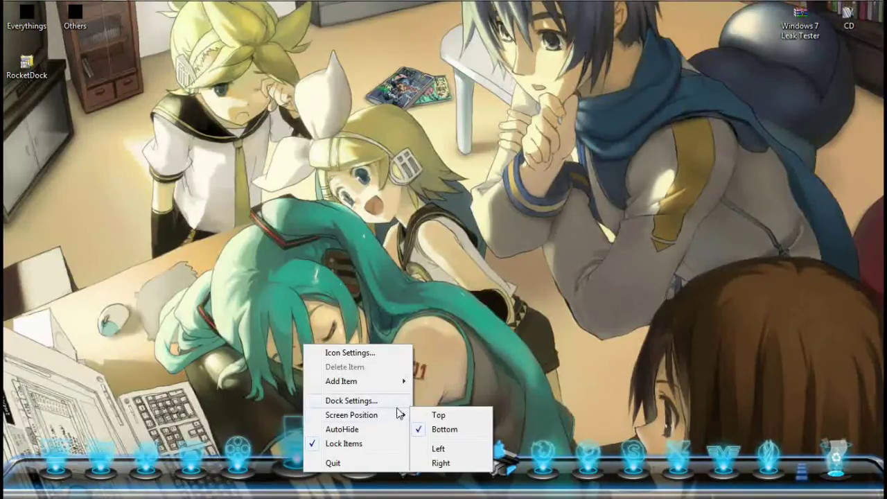
{"action": "left_click", "coordinate": [368, 404]}
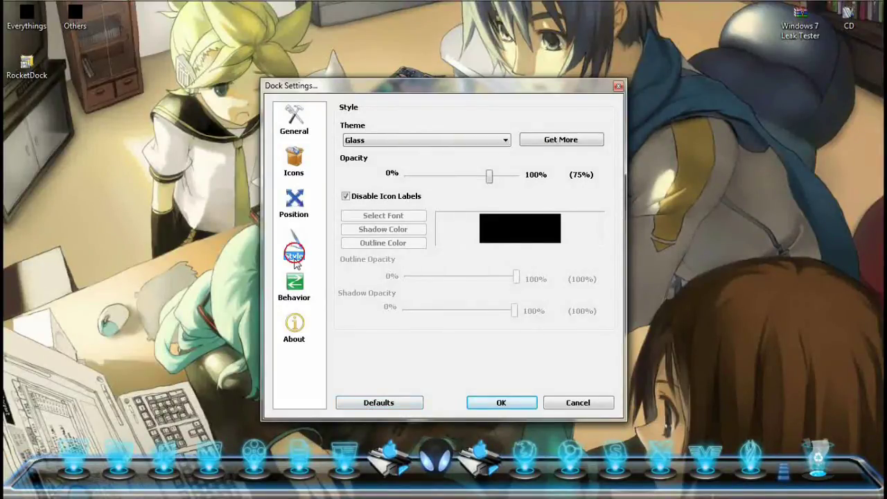
{"action": "left_click", "coordinate": [418, 140]}
{"action": "scroll", "coordinate": [425, 172], "scroll_direction": "up", "scroll_amount": 1}
{"action": "scroll", "coordinate": [425, 173], "scroll_direction": "up", "scroll_amount": 4}
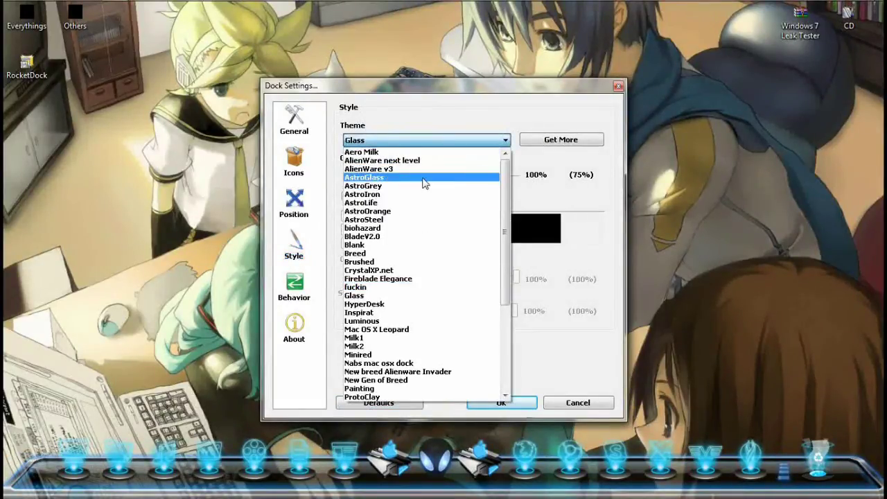
{"action": "left_click", "coordinate": [408, 158]}
Step: Raise the dock's opacity to 100% and confirm the theme with OK
{"action": "scroll", "coordinate": [408, 165], "scroll_direction": "down", "scroll_amount": 4}
{"action": "scroll", "coordinate": [408, 164], "scroll_direction": "down", "scroll_amount": 4}
{"action": "scroll", "coordinate": [408, 165], "scroll_direction": "down", "scroll_amount": 4}
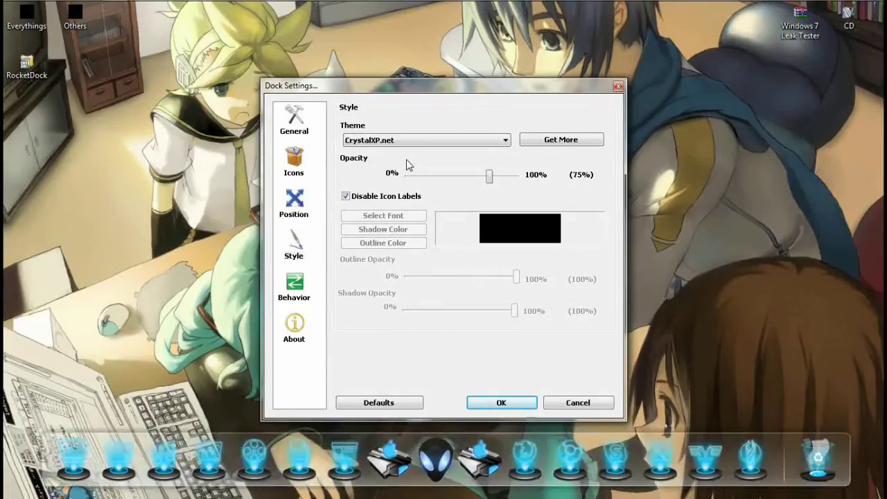
{"action": "scroll", "coordinate": [407, 164], "scroll_direction": "down", "scroll_amount": 4}
{"action": "scroll", "coordinate": [408, 164], "scroll_direction": "down", "scroll_amount": 4}
{"action": "scroll", "coordinate": [408, 165], "scroll_direction": "down", "scroll_amount": 4}
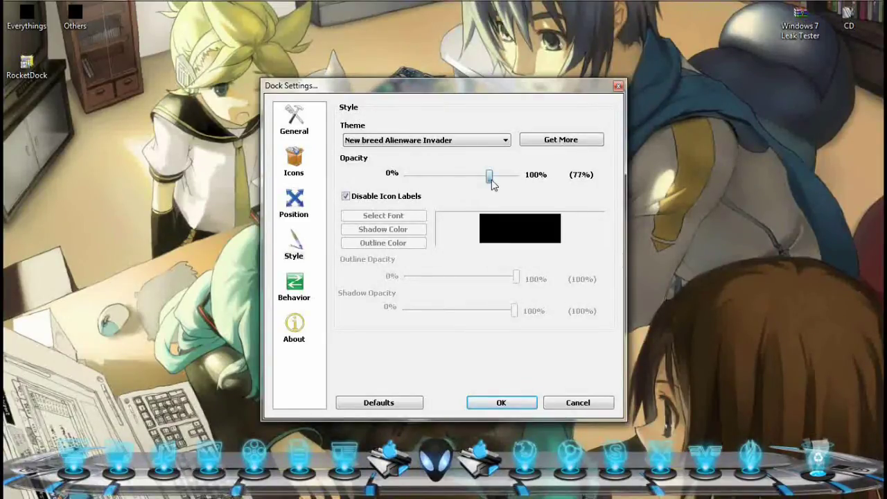
{"action": "left_click_drag", "start_coordinate": [491, 178], "coordinate": [519, 177]}
{"action": "left_click", "coordinate": [501, 403]}
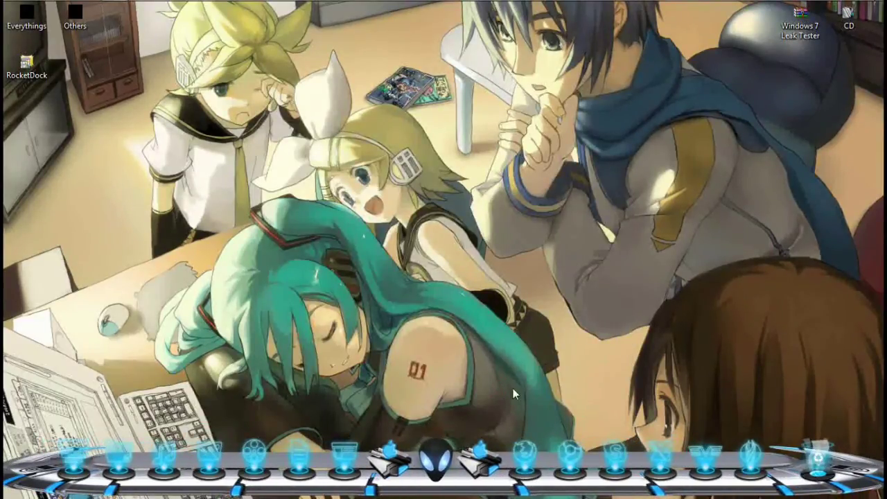
Step: Reopen Dock Settings to verify the Alienware theme is selected, then close it
{"action": "right_click", "coordinate": [347, 454]}
{"action": "left_click", "coordinate": [380, 403]}
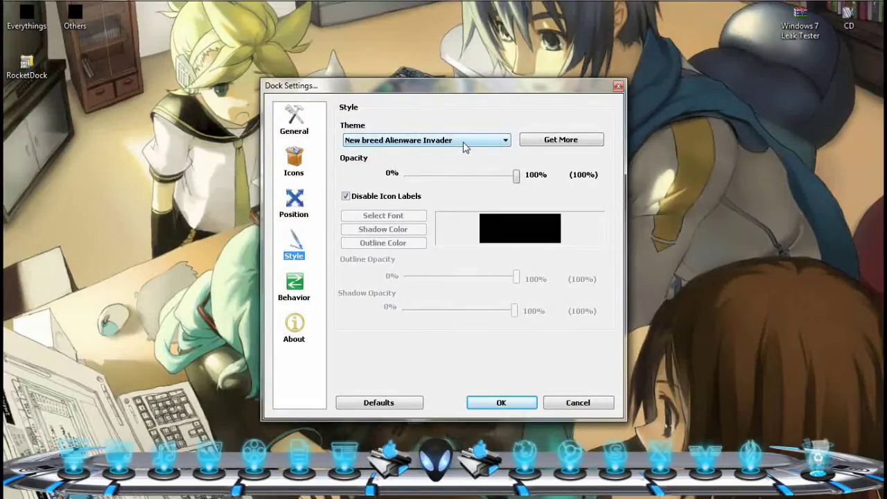
{"action": "right_click", "coordinate": [12, 69]}
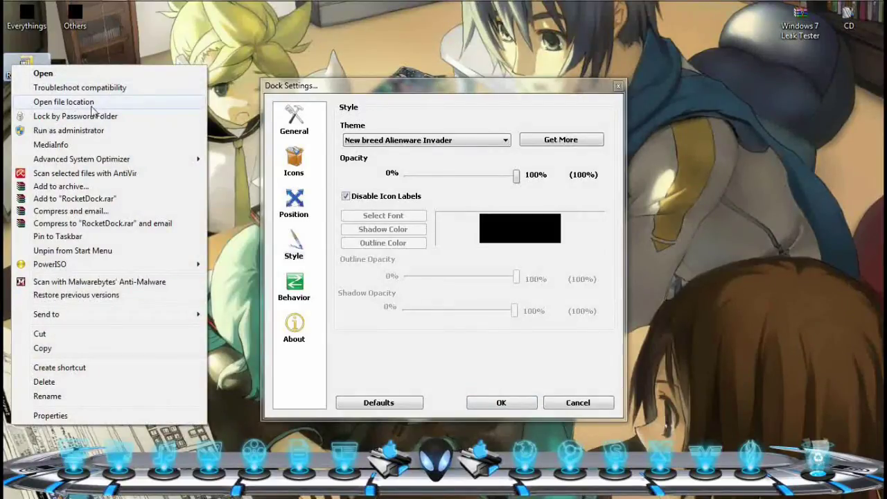
{"action": "left_click", "coordinate": [92, 102]}
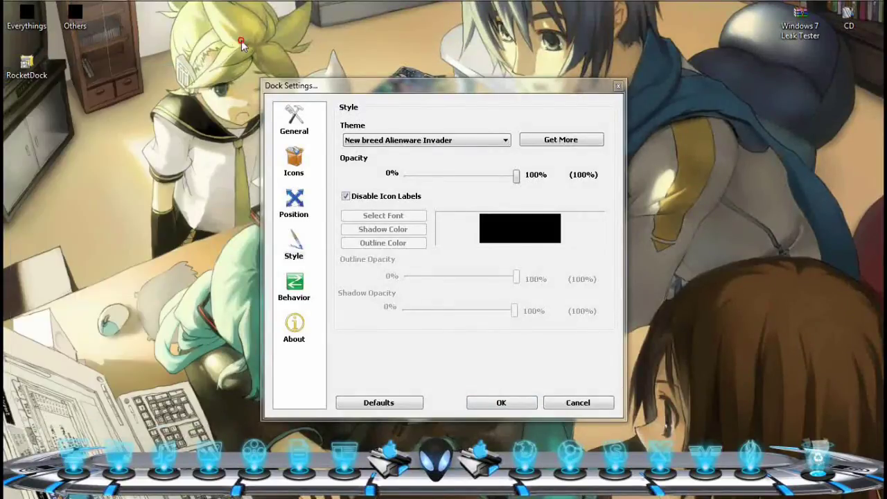
{"action": "left_click", "coordinate": [618, 86]}
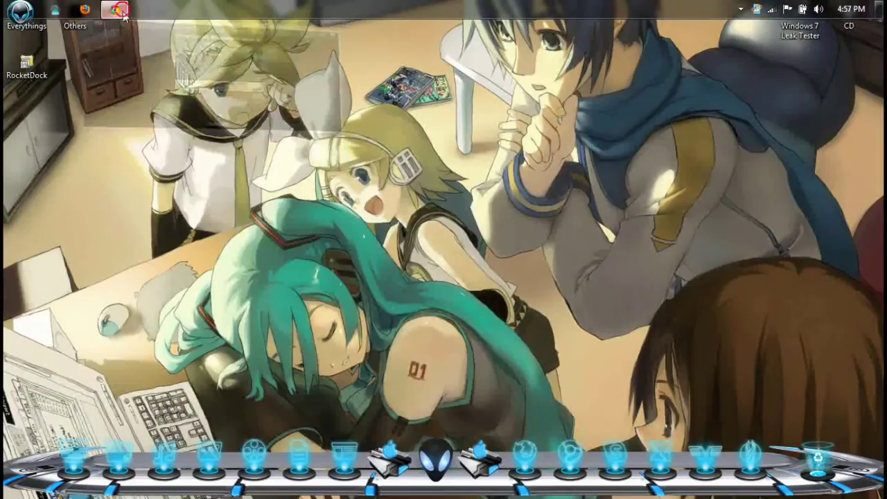
Step: Launch Chrome and open the Get Skins page through Dock Settings' Get More
{"action": "left_click", "coordinate": [118, 10]}
{"action": "right_click", "coordinate": [340, 477]}
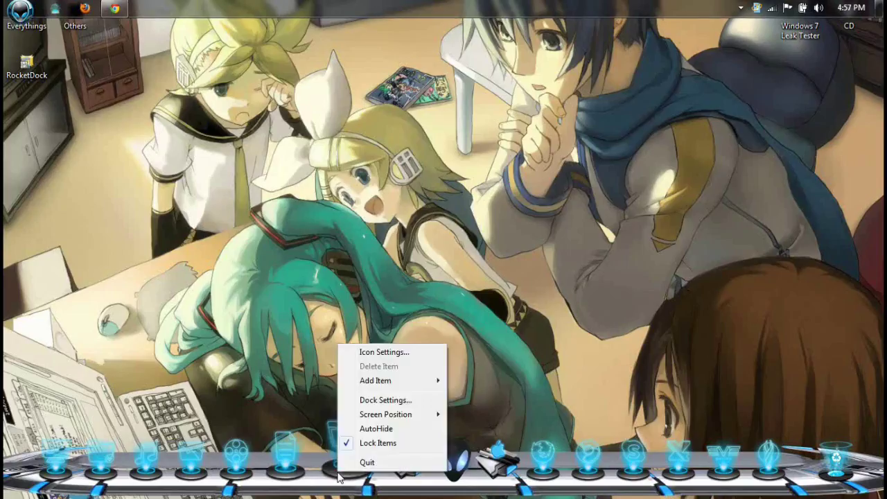
{"action": "left_click", "coordinate": [380, 400]}
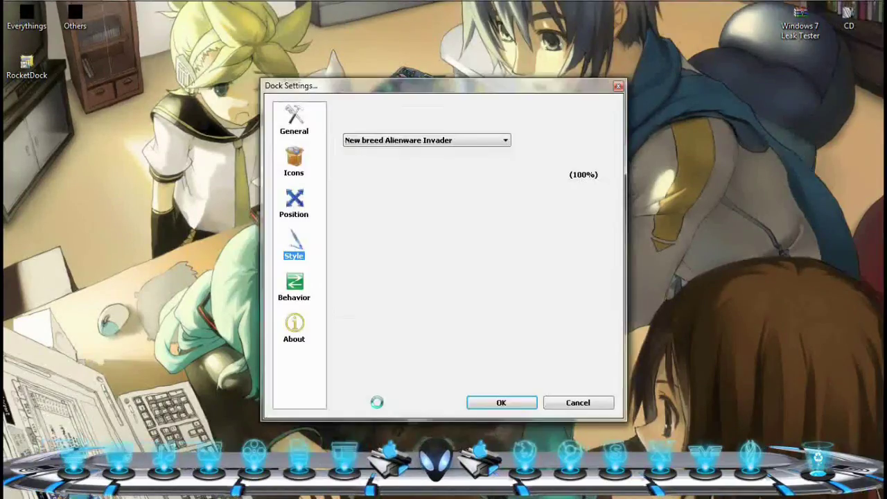
{"action": "left_click", "coordinate": [545, 141]}
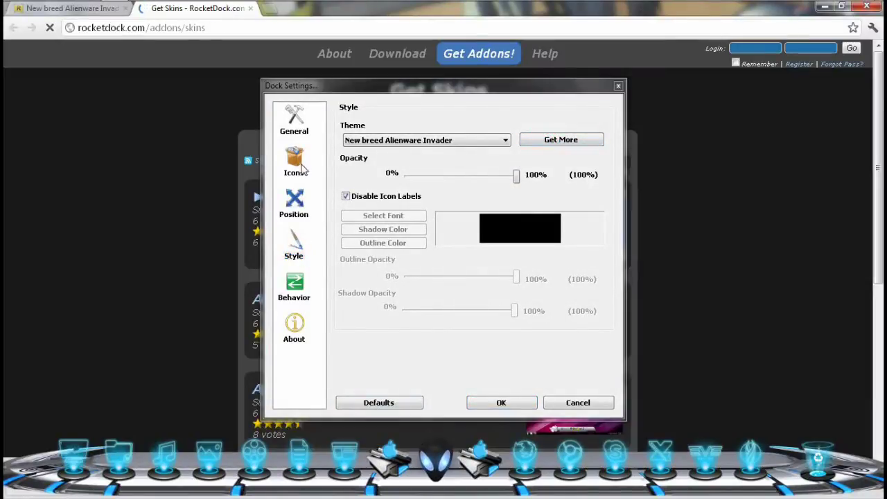
Step: Cancel Dock Settings without changes and close the extra Alienware theme browser tab
{"action": "left_click", "coordinate": [294, 159]}
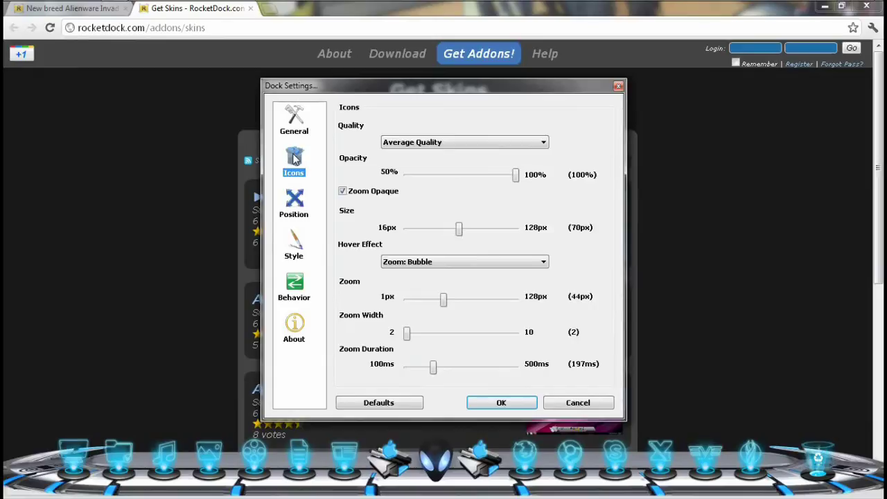
{"action": "left_click", "coordinate": [302, 215]}
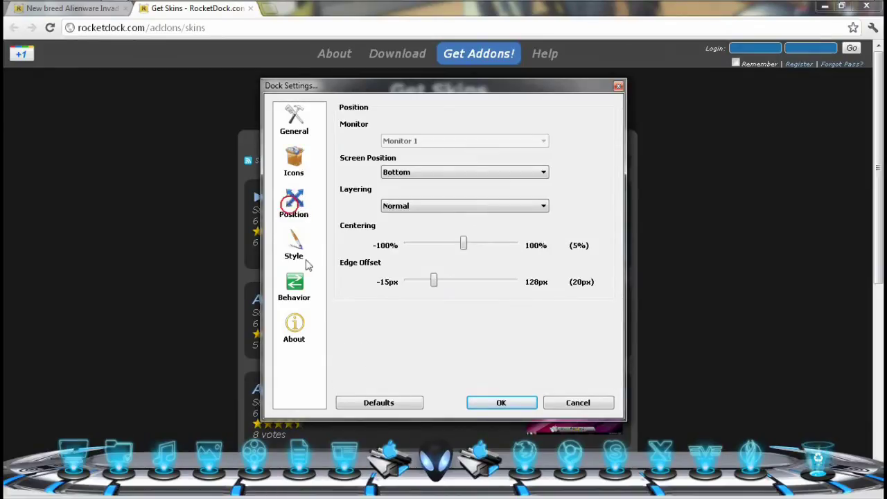
{"action": "left_click", "coordinate": [576, 402]}
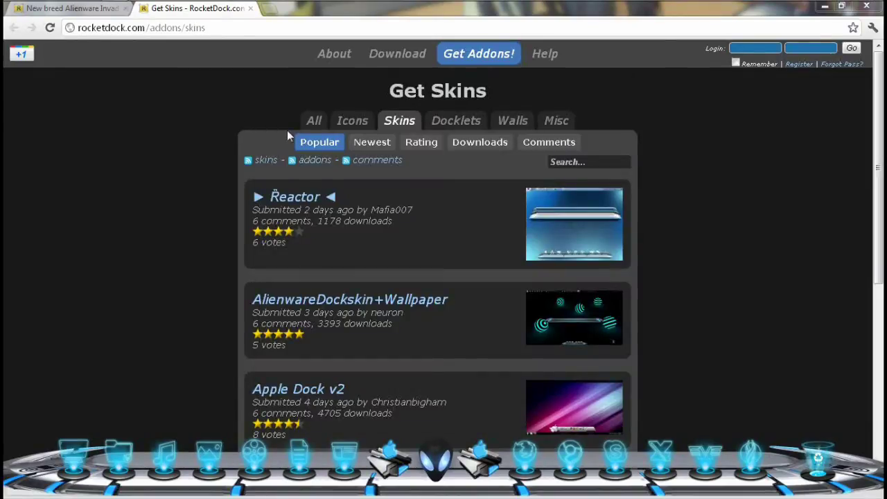
{"action": "left_click", "coordinate": [125, 8]}
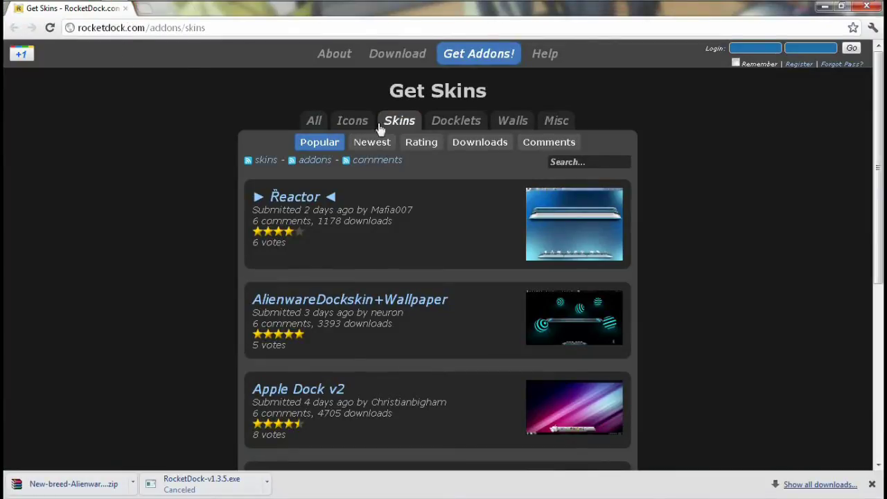
Step: Switch the RocketDock.com add-on listing to icons and look through the first page of popular icons
{"action": "left_click", "coordinate": [355, 124]}
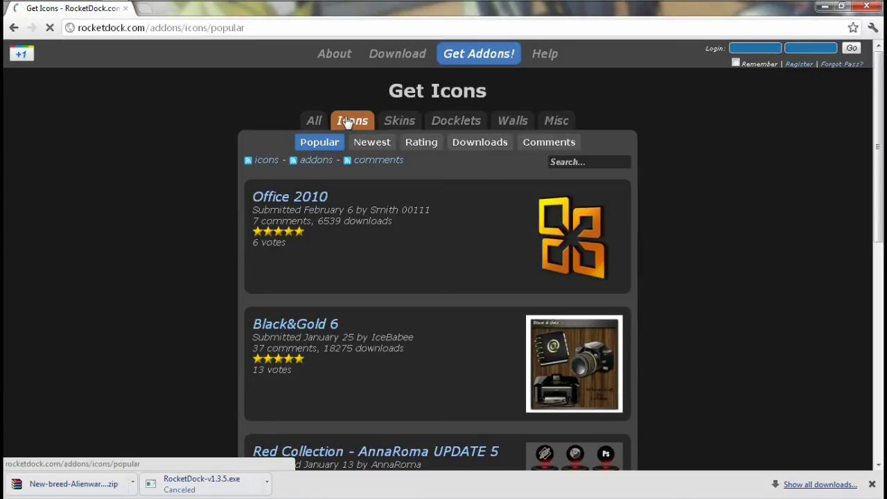
{"action": "scroll", "coordinate": [218, 228], "scroll_direction": "down", "scroll_amount": 2}
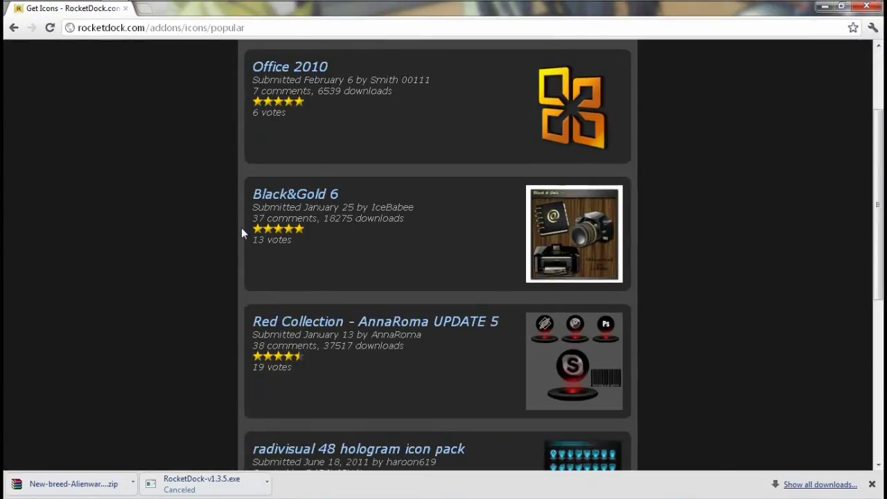
{"action": "scroll", "coordinate": [236, 232], "scroll_direction": "down", "scroll_amount": 2}
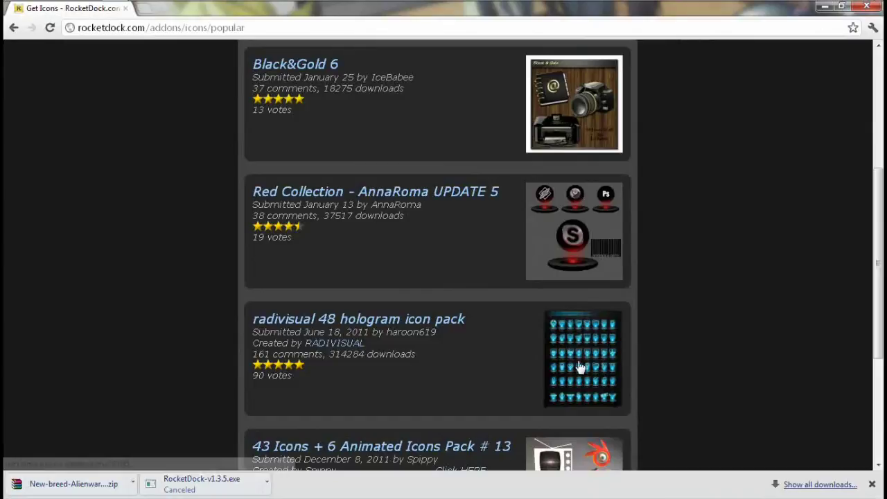
{"action": "left_click", "coordinate": [824, 7]}
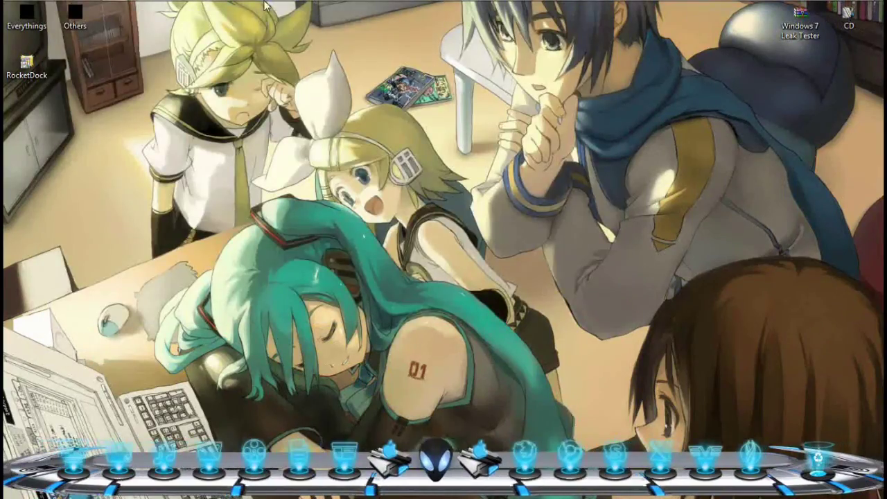
{"action": "left_click", "coordinate": [115, 9]}
{"action": "scroll", "coordinate": [471, 312], "scroll_direction": "down", "scroll_amount": 3}
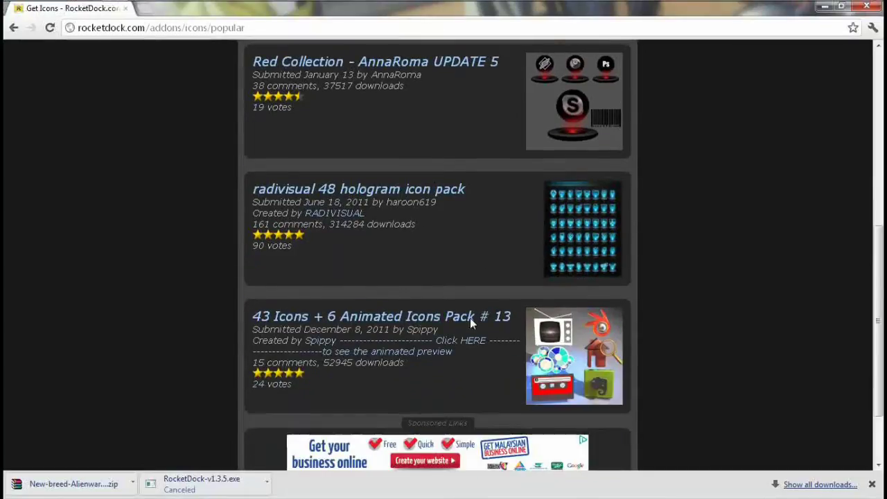
{"action": "scroll", "coordinate": [486, 317], "scroll_direction": "up", "scroll_amount": 3}
{"action": "scroll", "coordinate": [451, 279], "scroll_direction": "down", "scroll_amount": 3}
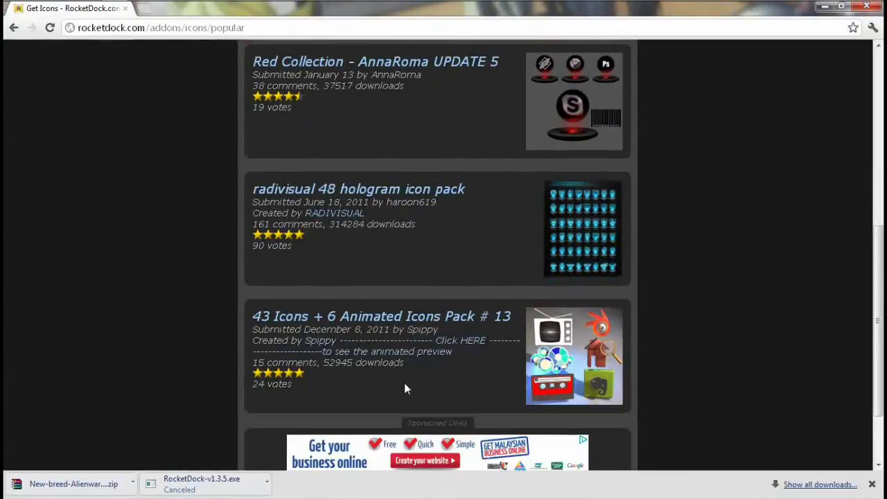
Step: Browse page 2 of the popular icons
{"action": "left_click", "coordinate": [397, 427]}
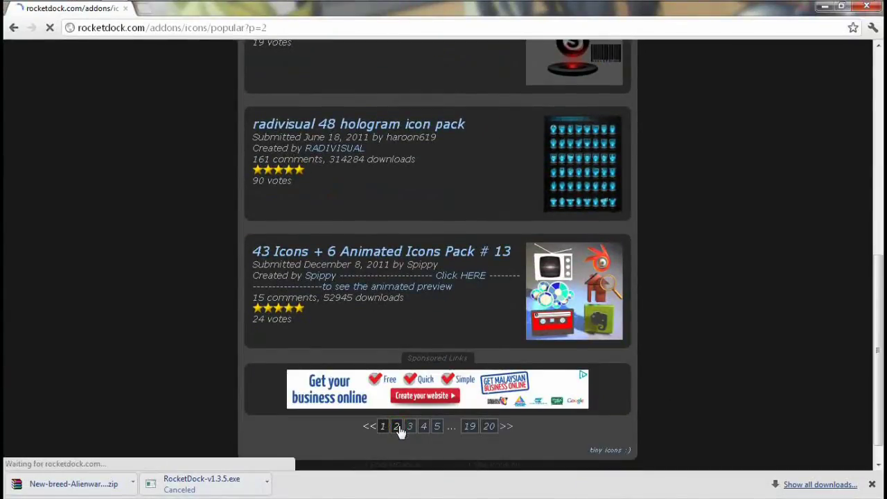
{"action": "scroll", "coordinate": [456, 261], "scroll_direction": "down", "scroll_amount": 5}
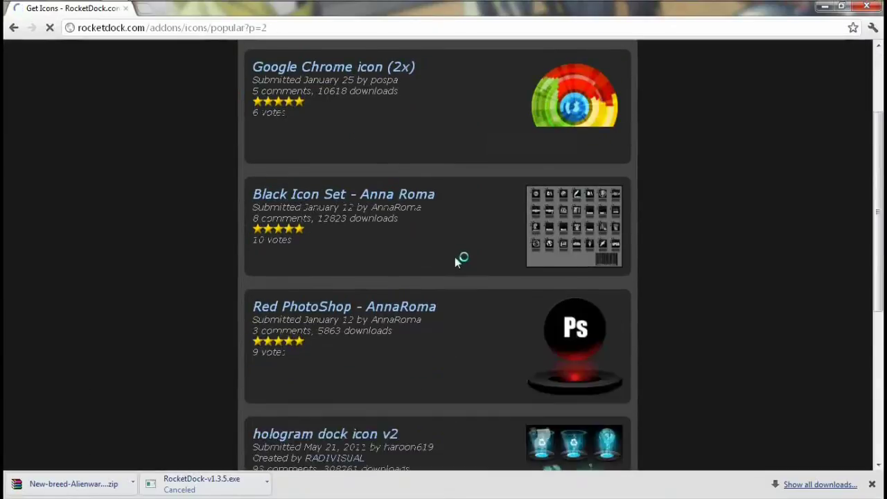
{"action": "scroll", "coordinate": [456, 262], "scroll_direction": "up", "scroll_amount": 2}
{"action": "scroll", "coordinate": [456, 262], "scroll_direction": "up", "scroll_amount": 3}
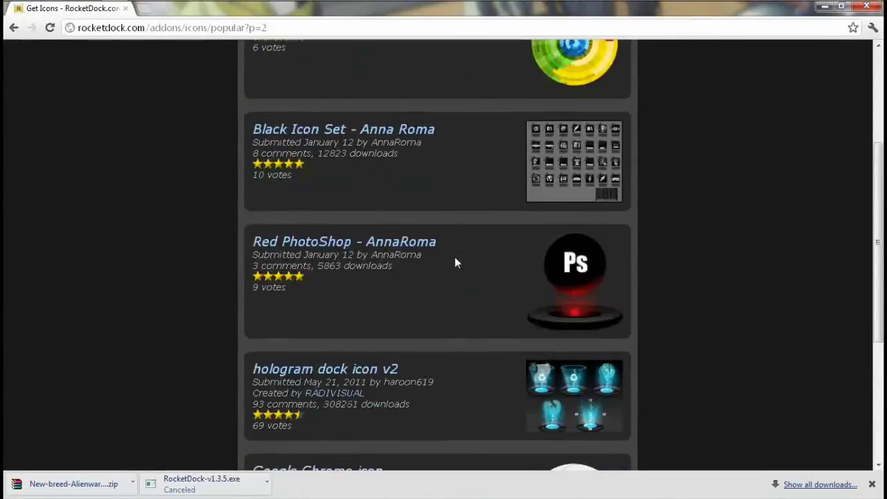
{"action": "scroll", "coordinate": [455, 262], "scroll_direction": "down", "scroll_amount": 4}
{"action": "scroll", "coordinate": [456, 262], "scroll_direction": "down", "scroll_amount": 2}
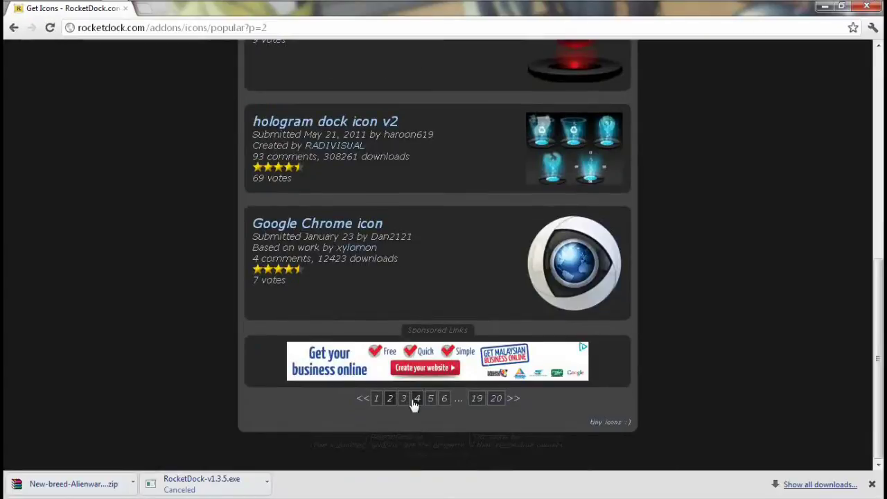
Step: On page 3, open the iTunes 10 icon page and start its download
{"action": "left_click", "coordinate": [402, 400]}
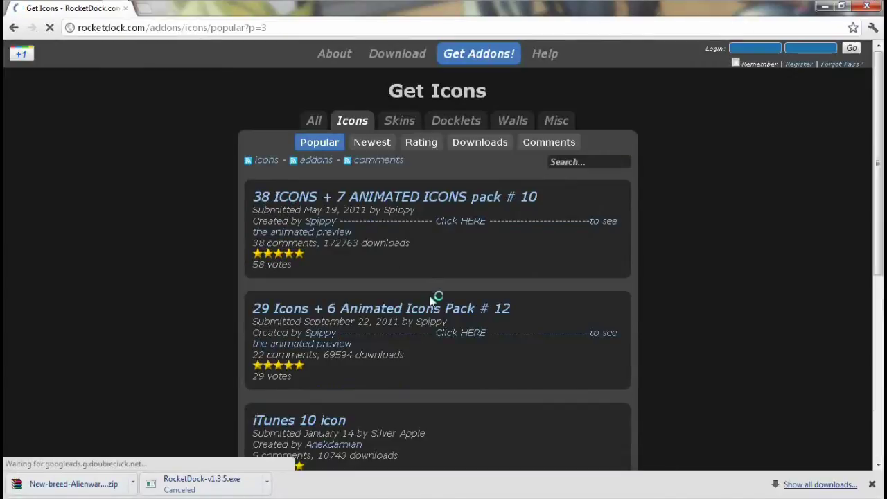
{"action": "scroll", "coordinate": [451, 257], "scroll_direction": "down", "scroll_amount": 1}
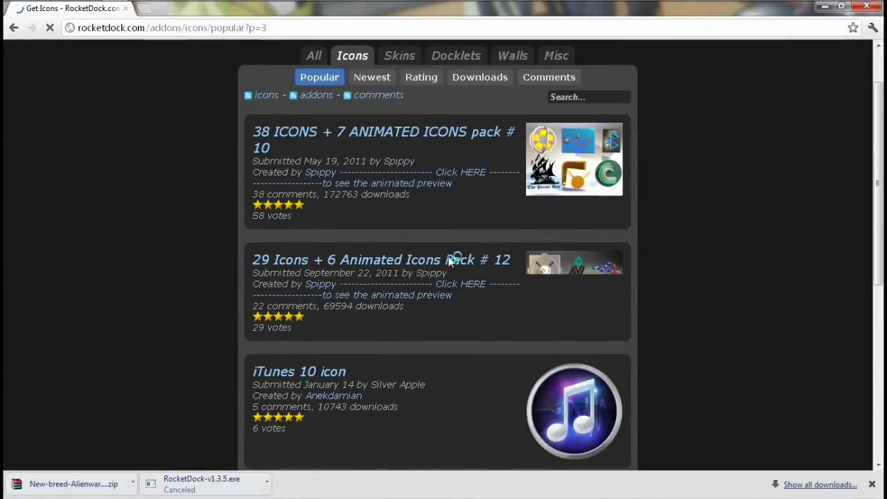
{"action": "scroll", "coordinate": [451, 260], "scroll_direction": "down", "scroll_amount": 5}
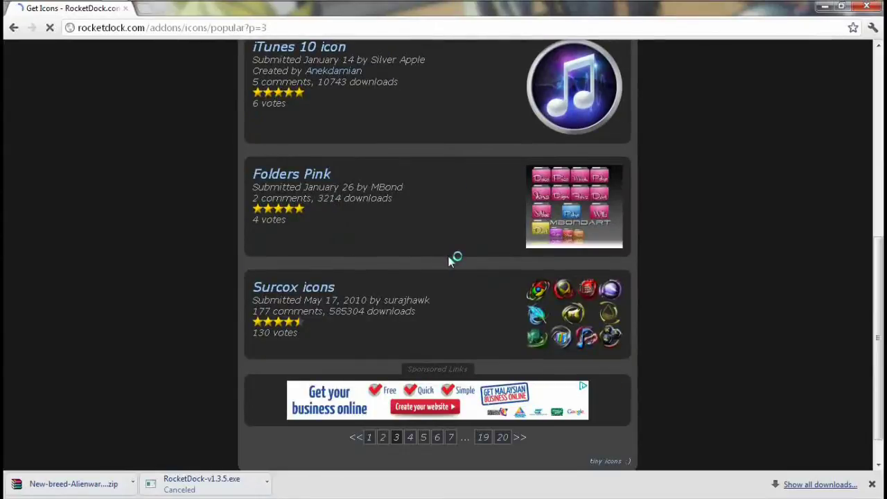
{"action": "scroll", "coordinate": [449, 260], "scroll_direction": "down", "scroll_amount": 5}
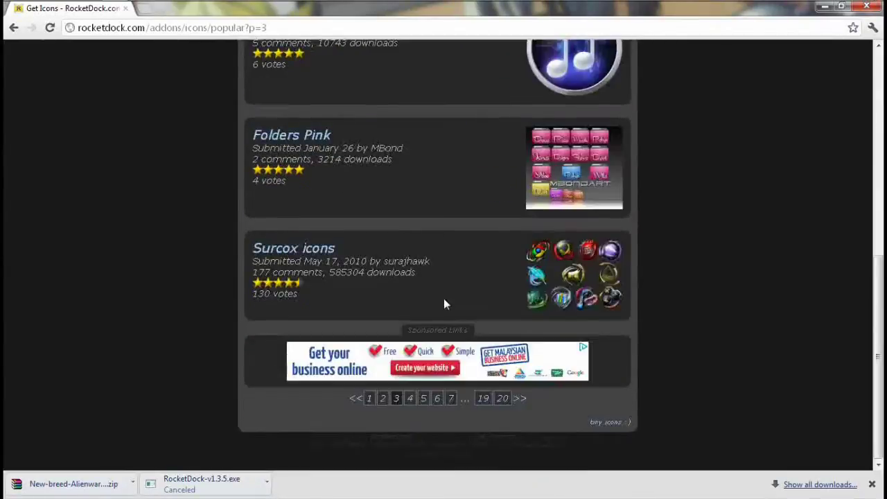
{"action": "scroll", "coordinate": [433, 261], "scroll_direction": "up", "scroll_amount": 1}
{"action": "scroll", "coordinate": [351, 186], "scroll_direction": "up", "scroll_amount": 1}
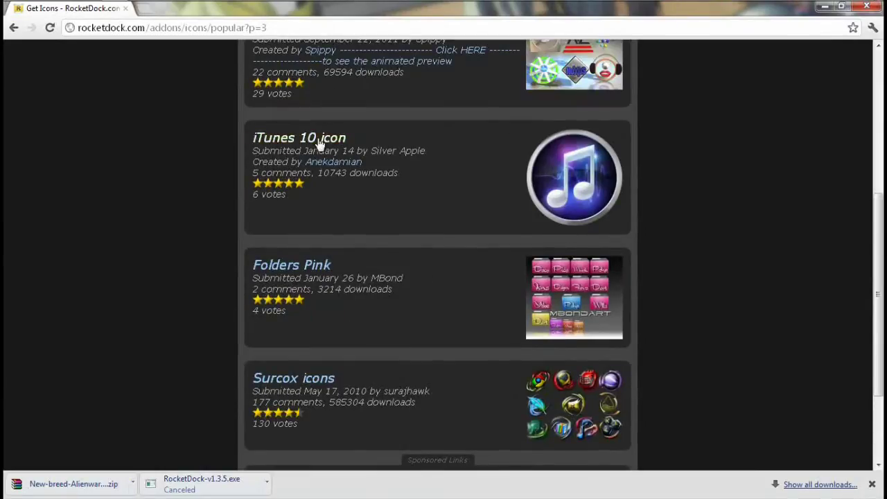
{"action": "left_click", "coordinate": [316, 139]}
{"action": "left_click", "coordinate": [281, 271]}
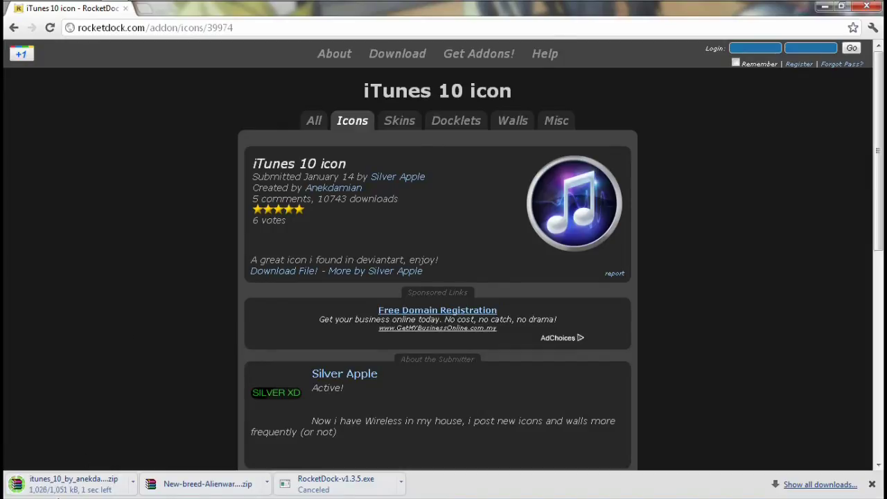
Step: Open the downloaded itunes_10 zip and minimize Chrome
{"action": "left_click", "coordinate": [70, 491]}
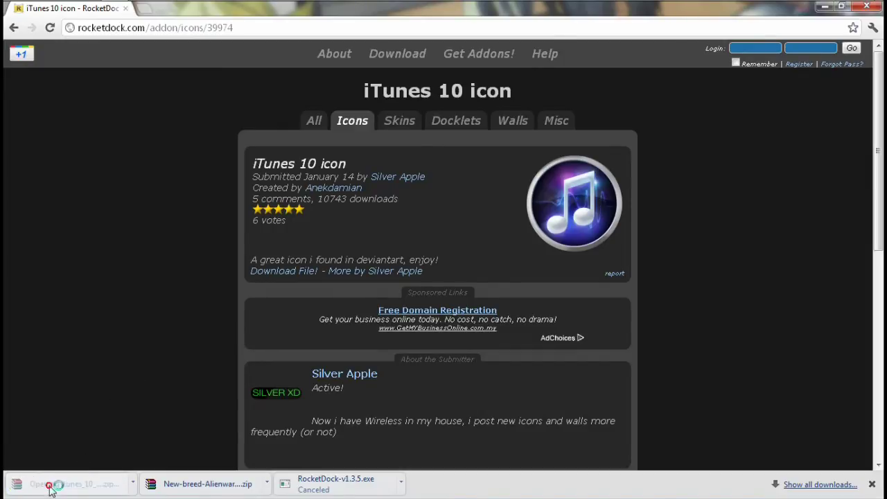
{"action": "left_click", "coordinate": [825, 6]}
Step: Drag the iTunes 10 folder from WinRAR onto the desktop, close WinRAR, and open the extracted folder
{"action": "left_click_drag", "start_coordinate": [444, 88], "coordinate": [477, 90]}
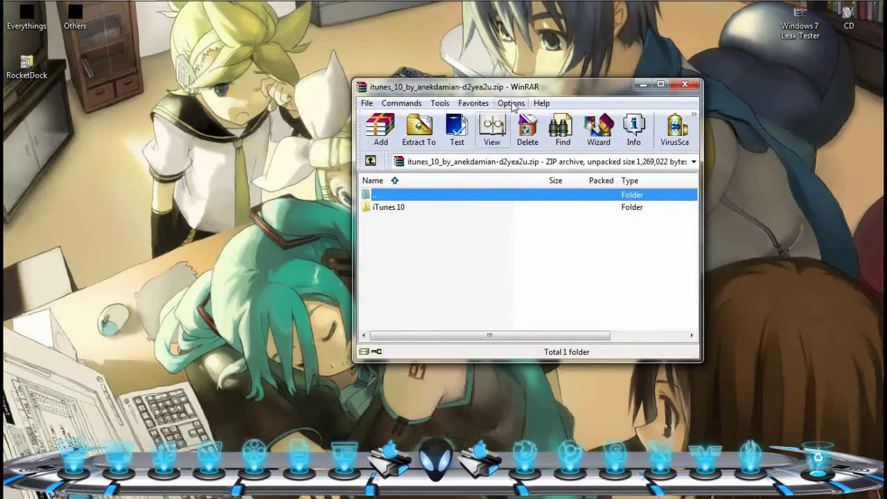
{"action": "left_click", "coordinate": [388, 208]}
{"action": "left_click_drag", "start_coordinate": [388, 210], "coordinate": [235, 281]}
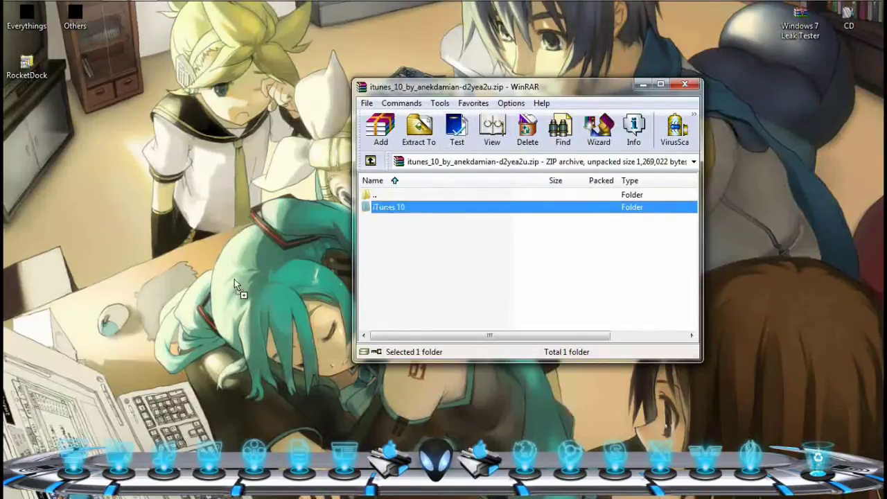
{"action": "left_click_drag", "start_coordinate": [196, 235], "coordinate": [195, 234]}
{"action": "left_click", "coordinate": [267, 264]}
{"action": "key", "text": "alt+F4"}
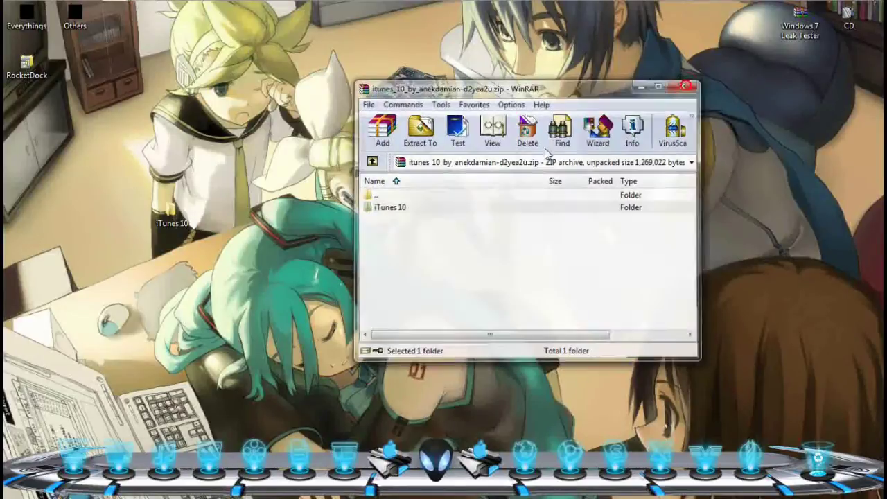
{"action": "double_click", "coordinate": [180, 223]}
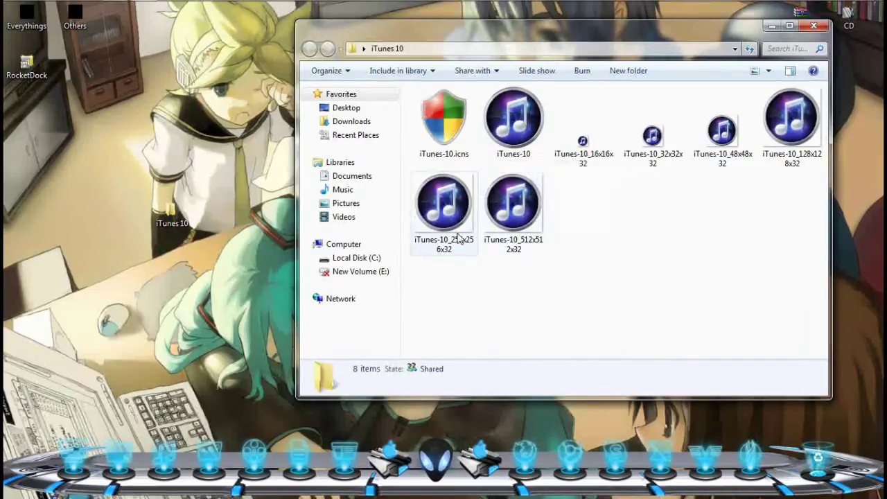
Step: Check the Properties of the iTunes-10 icon file
{"action": "left_click", "coordinate": [513, 121]}
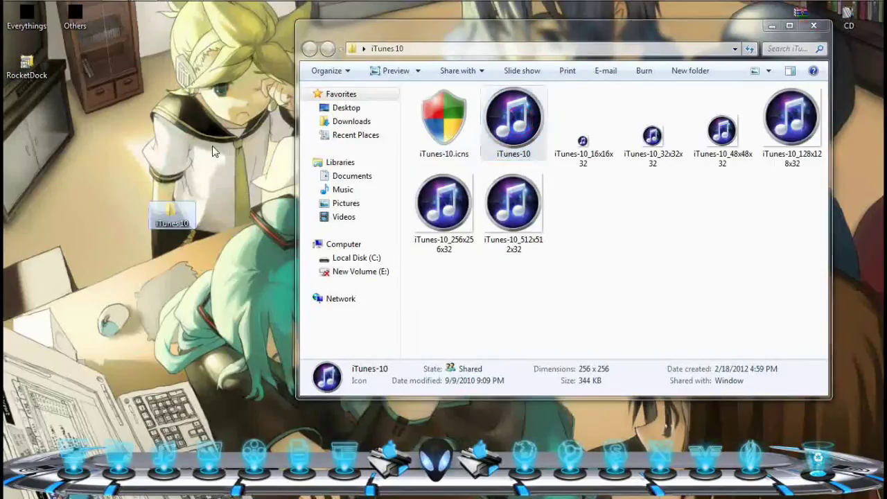
{"action": "left_click_drag", "start_coordinate": [212, 146], "coordinate": [213, 147]}
{"action": "right_click", "coordinate": [228, 176]}
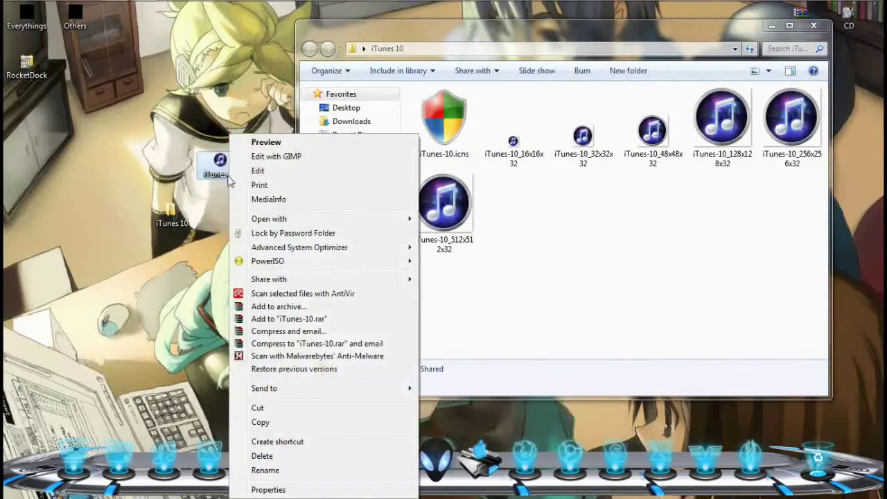
{"action": "left_click", "coordinate": [268, 489]}
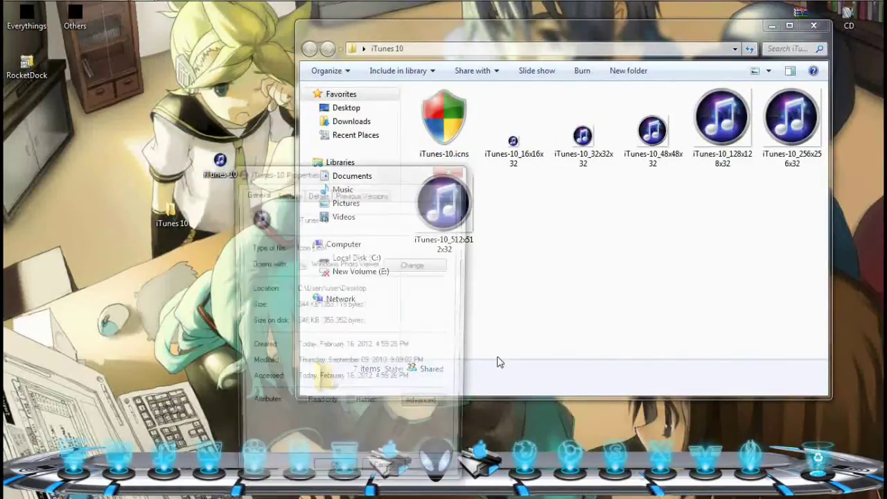
{"action": "left_click", "coordinate": [451, 178]}
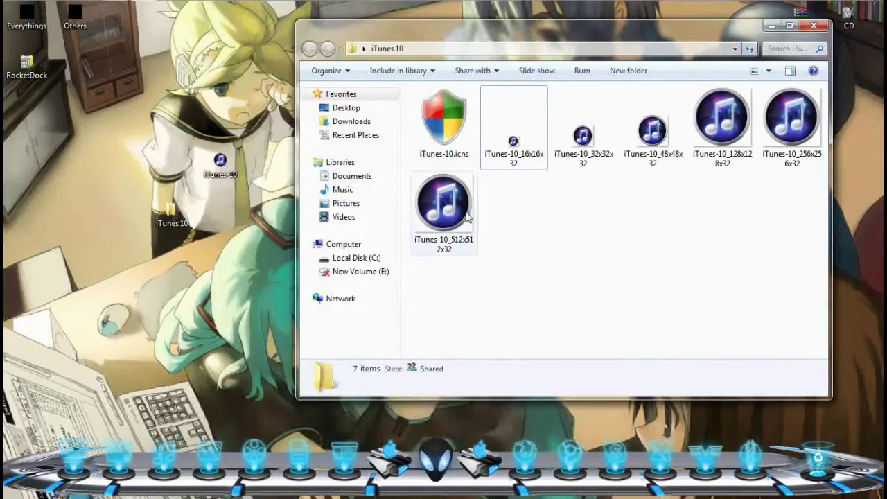
Step: Check iTunes-10_512x512x32.png's properties, drag it to the desktop, and close the folder window
{"action": "right_click", "coordinate": [467, 218]}
{"action": "left_click", "coordinate": [513, 489]}
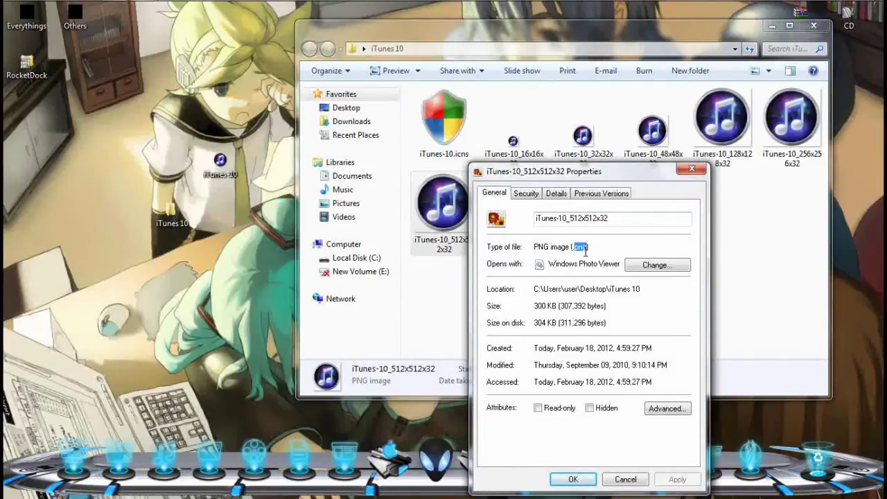
{"action": "left_click", "coordinate": [692, 168]}
{"action": "left_click_drag", "start_coordinate": [435, 238], "coordinate": [450, 209]}
{"action": "left_click", "coordinate": [212, 163]}
{"action": "key", "text": "alt+F4"}
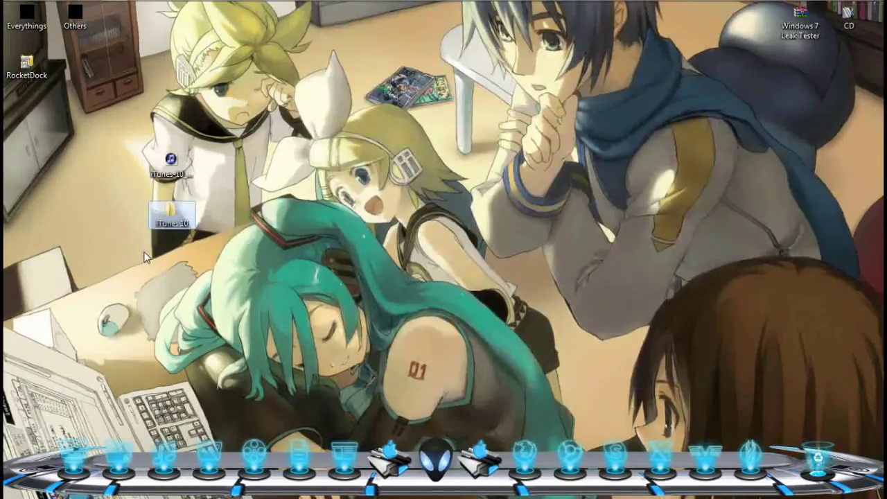
Step: Delete the iTunes 10 folder, then preview the 512x512 iTunes PNG in Photo Viewer and close it
{"action": "key", "text": "Delete"}
{"action": "key", "text": "Return"}
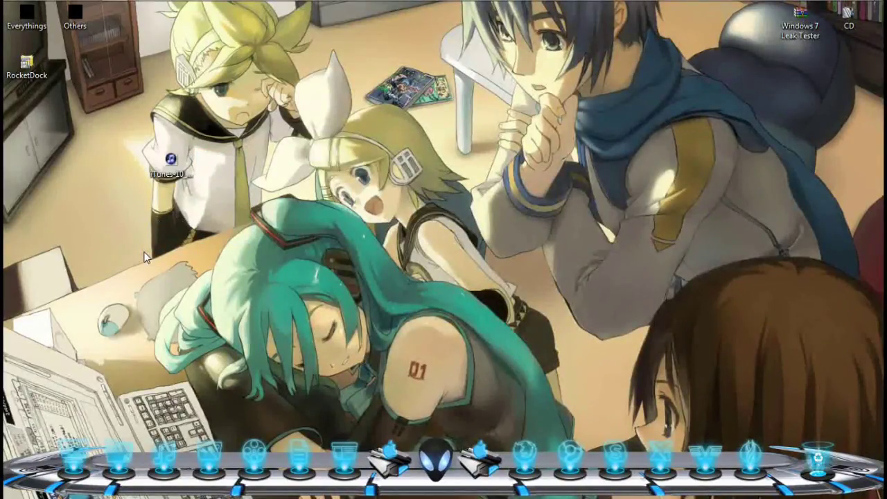
{"action": "left_click_drag", "start_coordinate": [158, 168], "coordinate": [141, 177]}
{"action": "double_click", "coordinate": [137, 172]}
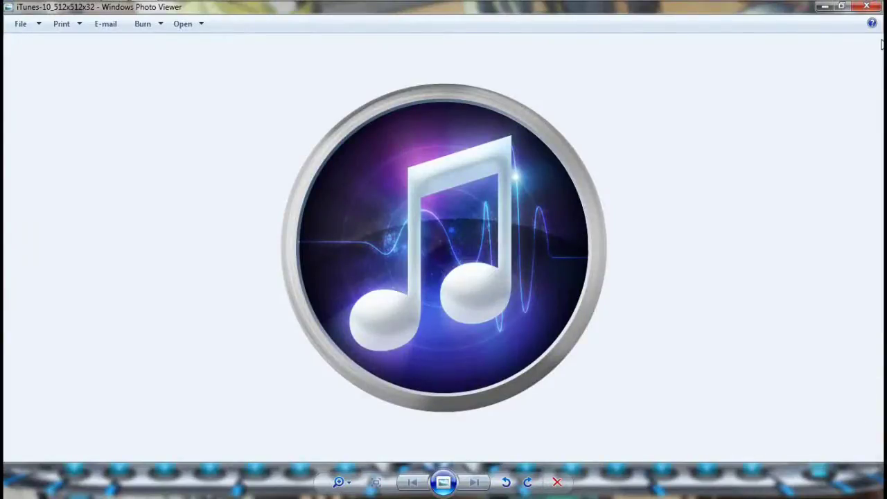
{"action": "left_click", "coordinate": [866, 8]}
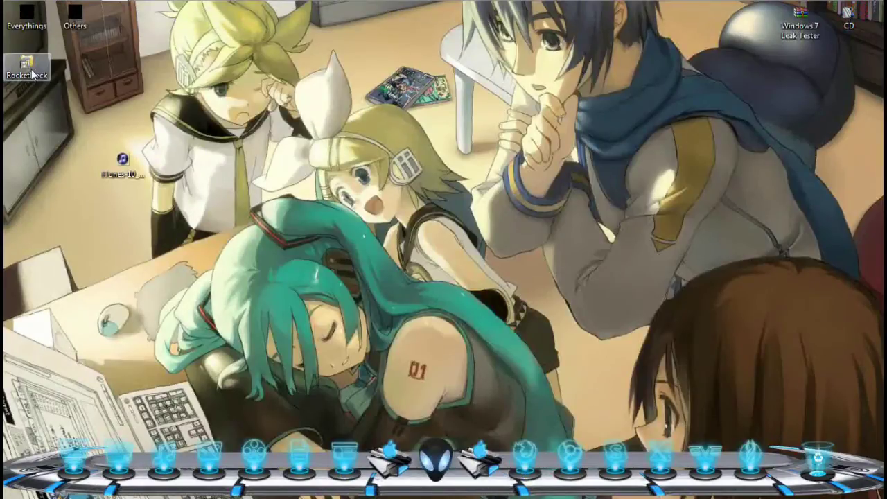
Step: Open RocketDock's install folder via Start > All Programs > RocketDock > Open file location
{"action": "right_click", "coordinate": [31, 69]}
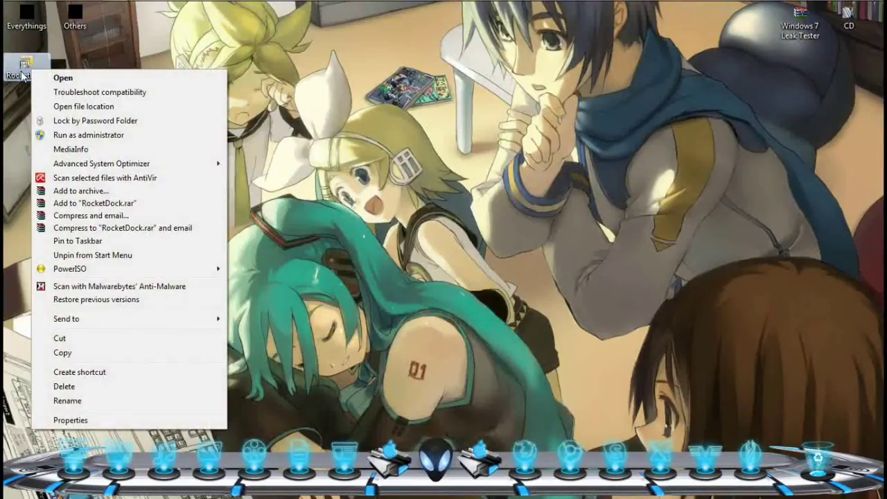
{"action": "key", "text": "super"}
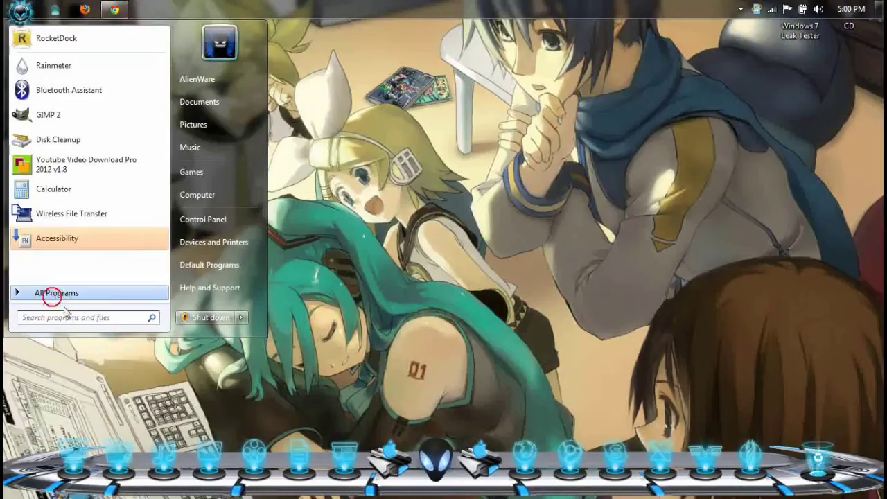
{"action": "left_click", "coordinate": [49, 294]}
{"action": "scroll", "coordinate": [69, 221], "scroll_direction": "down", "scroll_amount": 10}
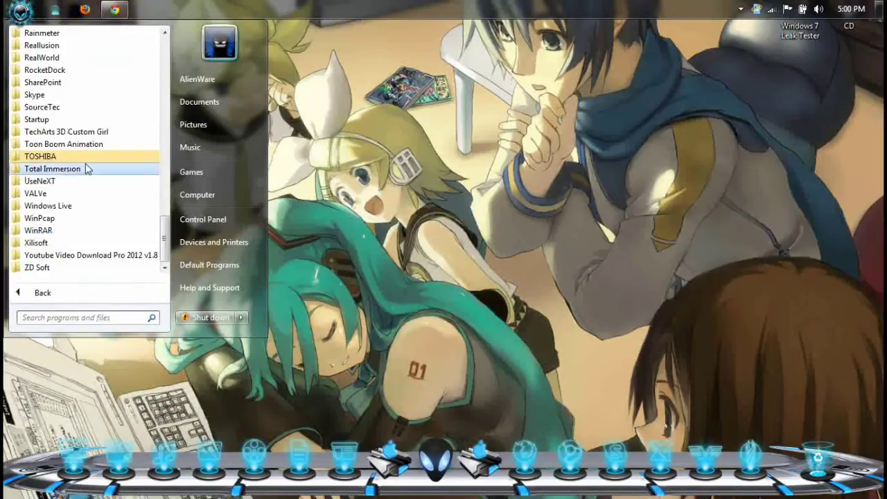
{"action": "scroll", "coordinate": [69, 132], "scroll_direction": "up", "scroll_amount": 1}
{"action": "left_click", "coordinate": [59, 107]}
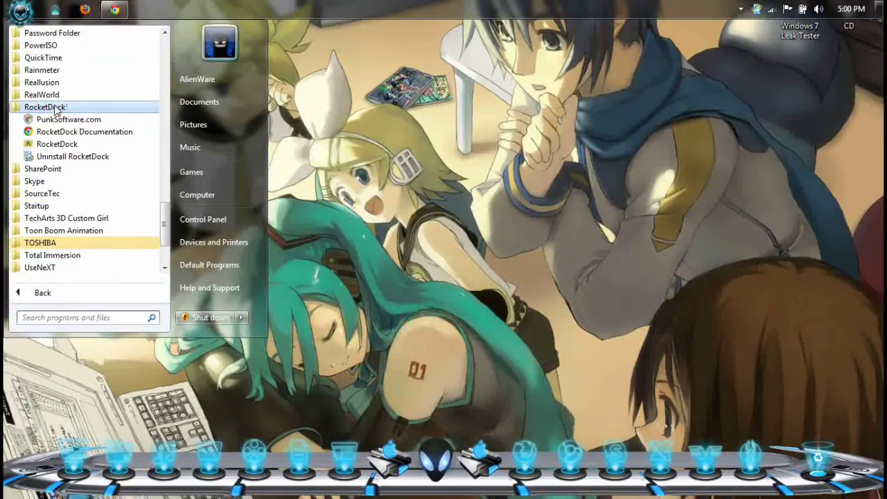
{"action": "right_click", "coordinate": [41, 145]}
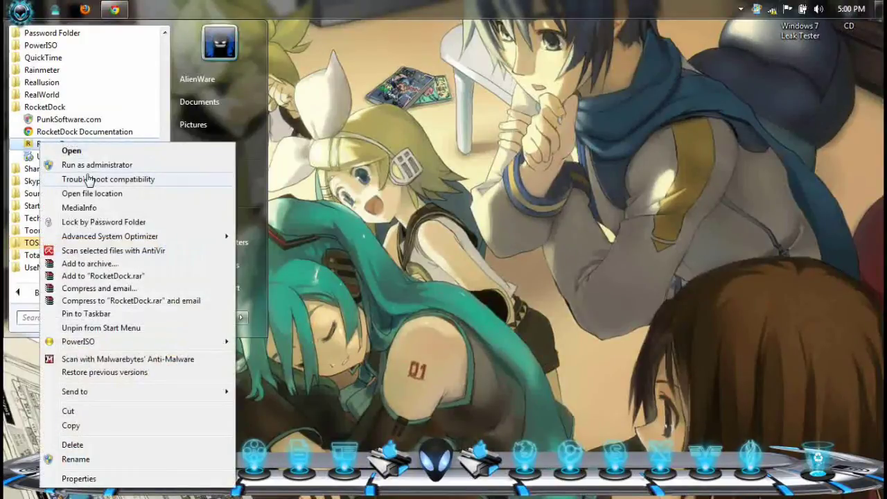
{"action": "left_click", "coordinate": [92, 193]}
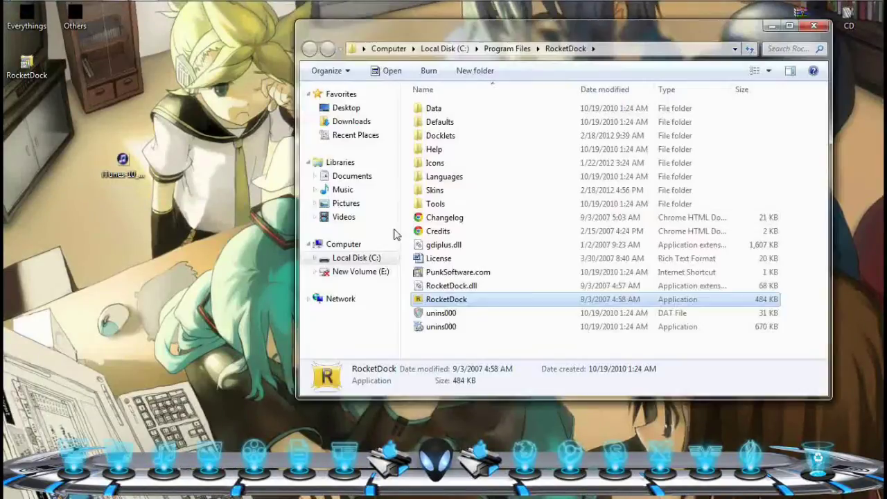
Step: Move the iTunes-10_512x512x32 PNG into the Icons folder and close Explorer
{"action": "double_click", "coordinate": [452, 165]}
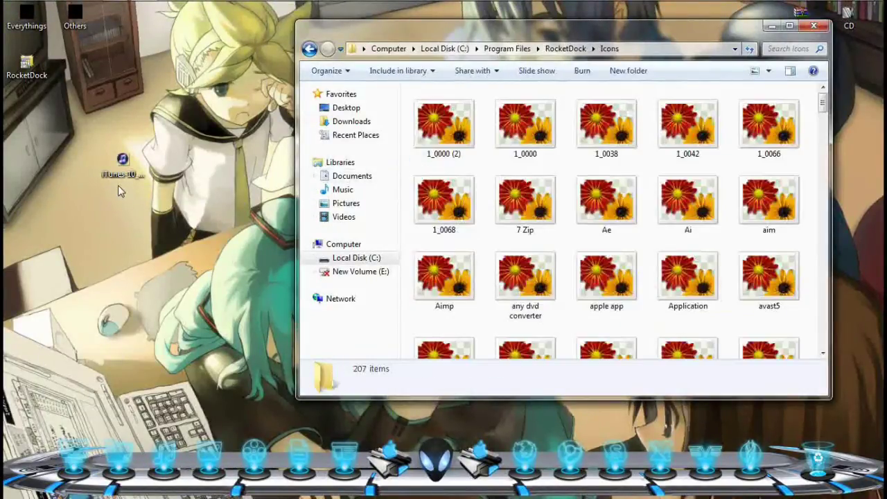
{"action": "left_click_drag", "start_coordinate": [122, 160], "coordinate": [484, 158]}
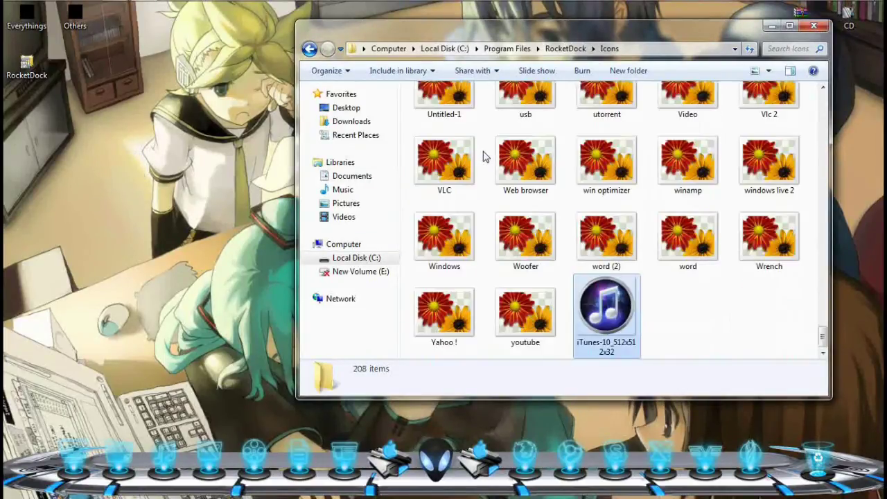
{"action": "left_click", "coordinate": [815, 25]}
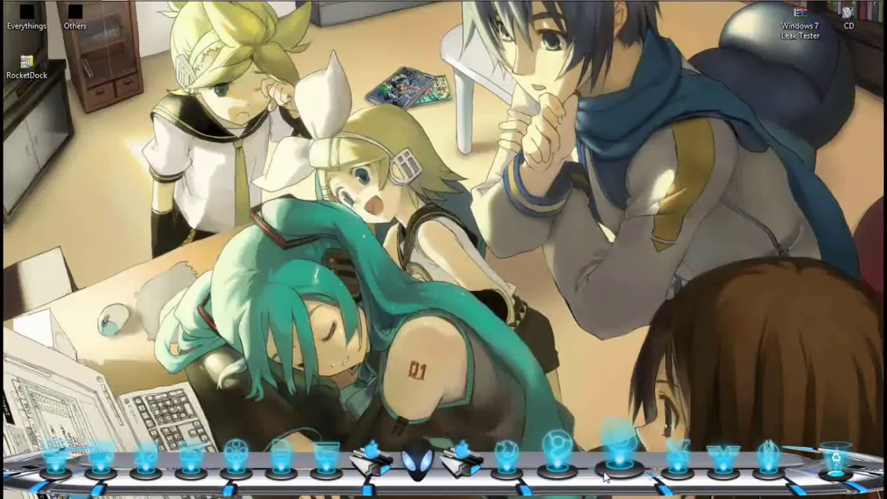
Step: Unlock the dock items and drag the Music library from the Start menu onto the dock
{"action": "left_click", "coordinate": [4, 5]}
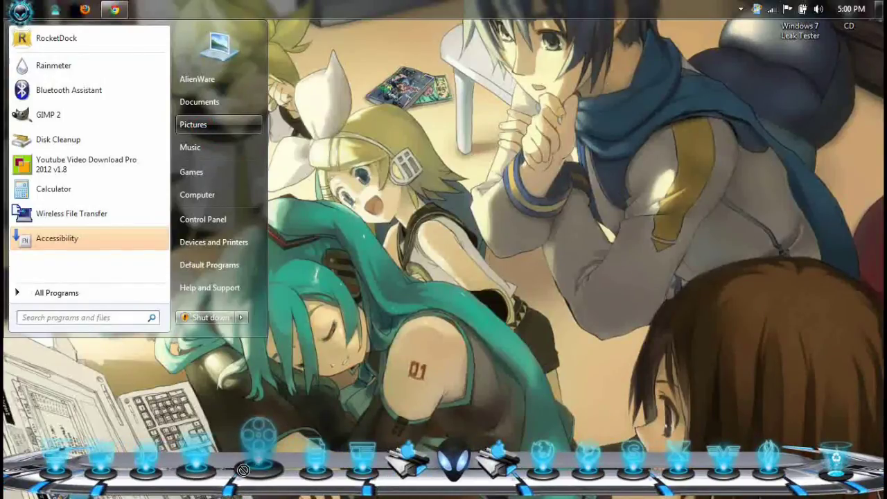
{"action": "left_click", "coordinate": [457, 171]}
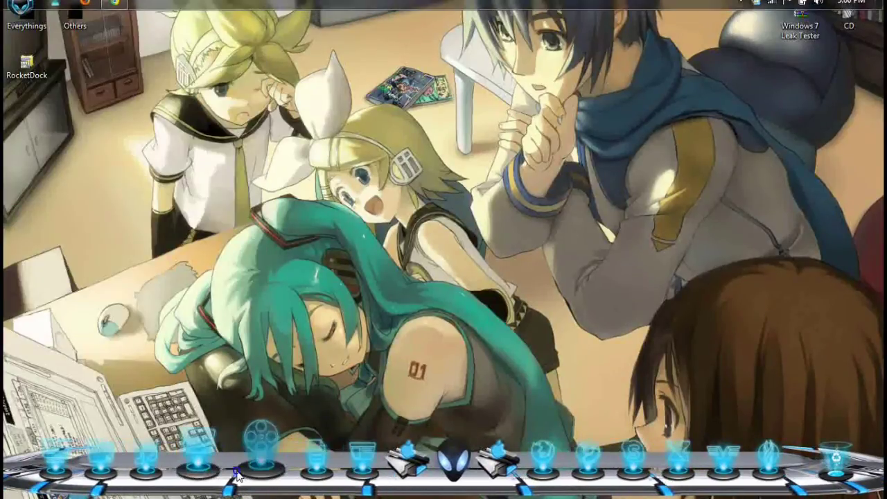
{"action": "right_click", "coordinate": [236, 469]}
{"action": "left_click", "coordinate": [287, 446]}
{"action": "left_click", "coordinate": [6, 6]}
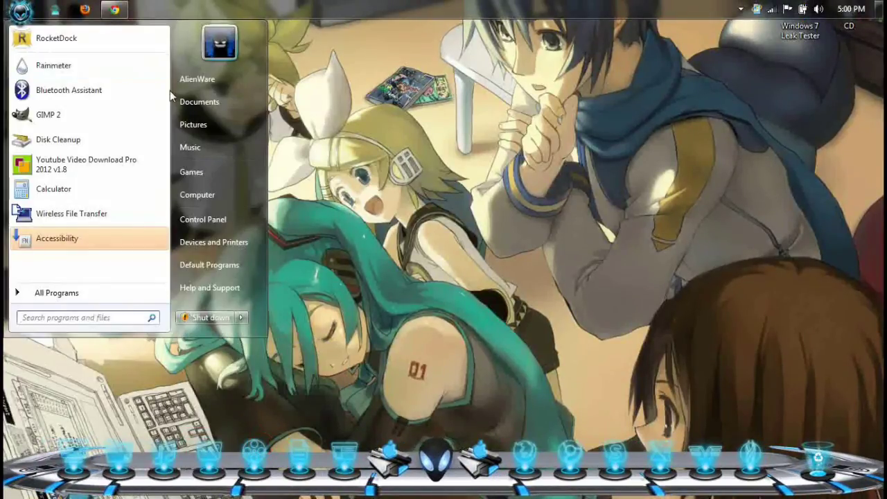
{"action": "left_click_drag", "start_coordinate": [216, 469], "coordinate": [229, 474]}
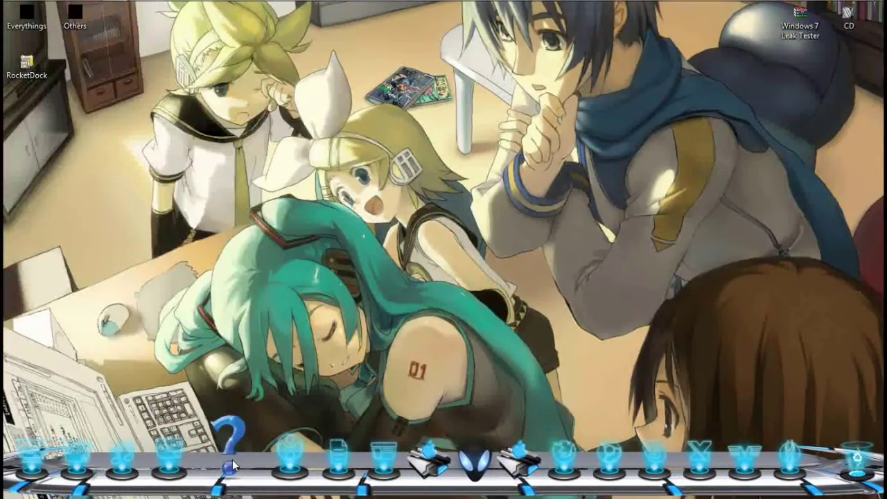
Step: Open Icon Settings for the question-mark Music item from its RocketDock context menu
{"action": "right_click", "coordinate": [230, 457]}
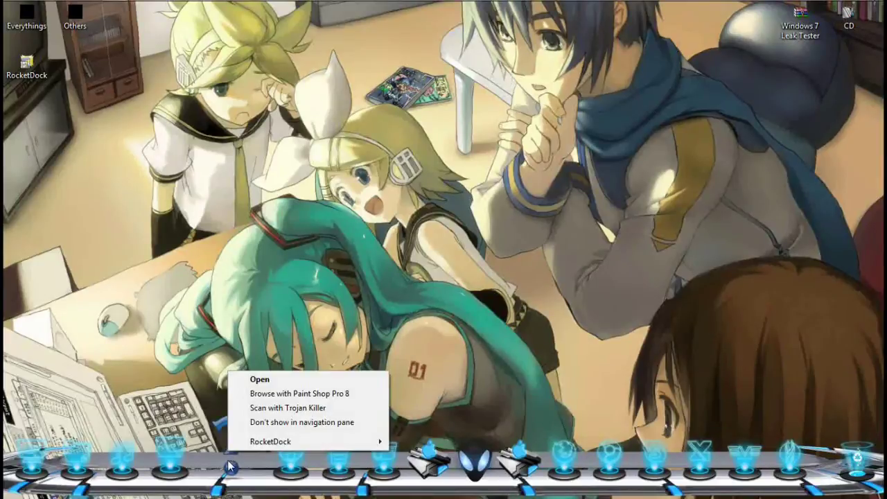
{"action": "right_click", "coordinate": [229, 475]}
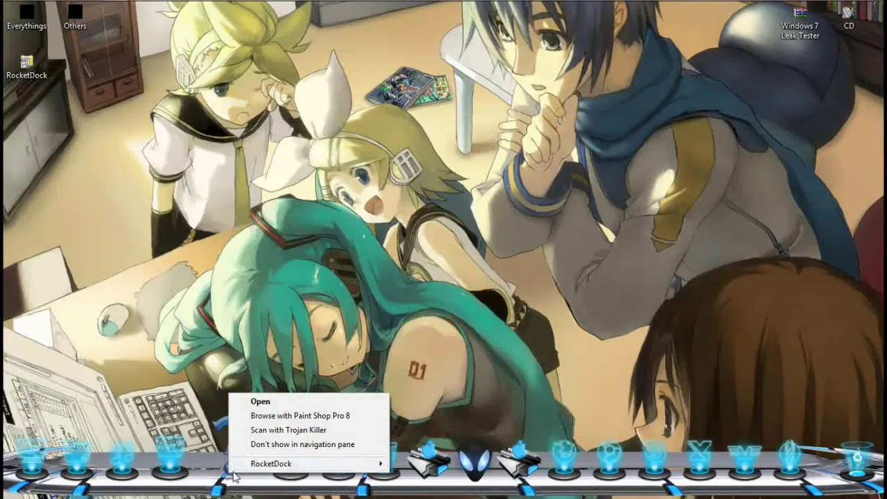
{"action": "mouse_move", "coordinate": [271, 471]}
{"action": "left_click", "coordinate": [432, 355]}
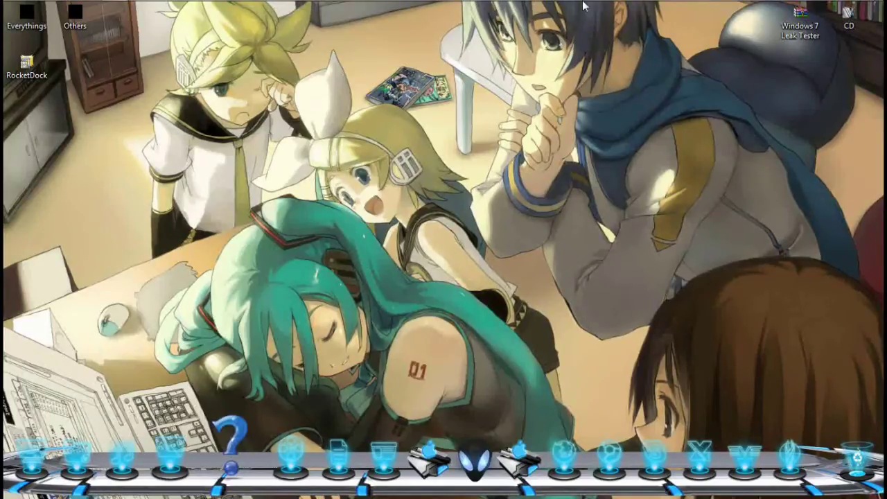
{"action": "mouse_move", "coordinate": [581, 6]}
{"action": "left_click", "coordinate": [739, 9]}
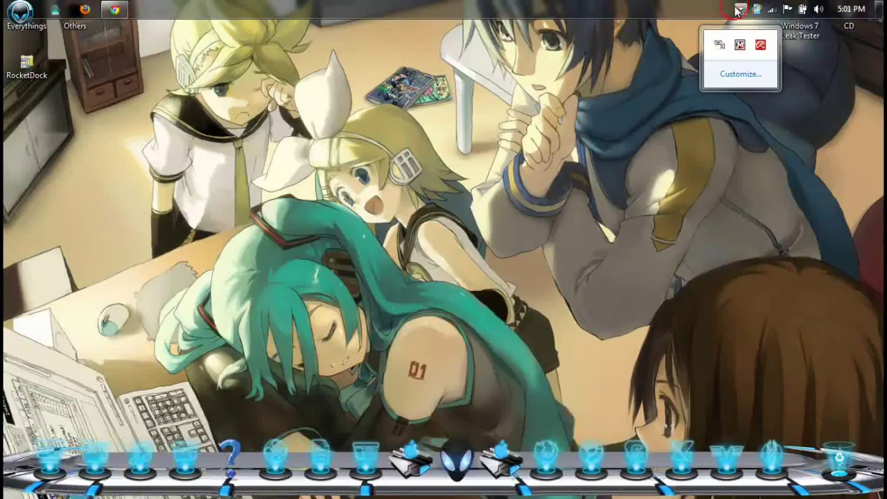
Step: Pick the iTunes 10 PNG from the Icons list for the Music item and confirm with OK
{"action": "left_click", "coordinate": [733, 9]}
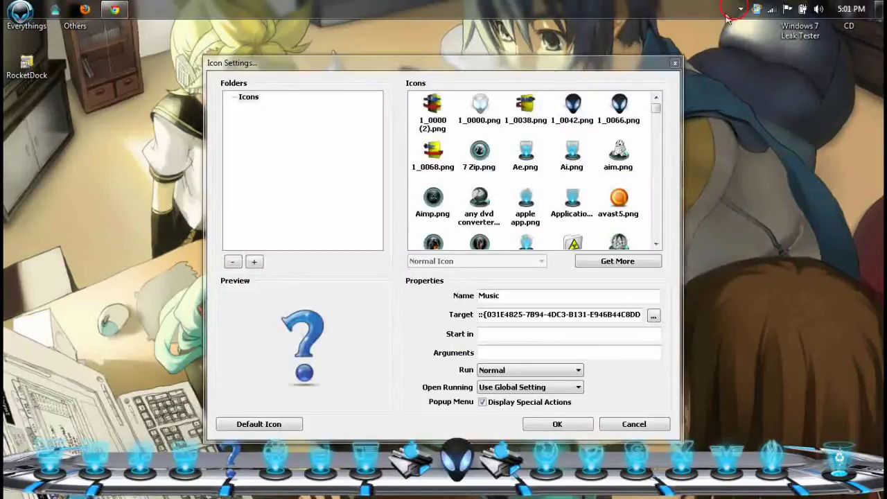
{"action": "left_click", "coordinate": [481, 107]}
{"action": "scroll", "coordinate": [480, 114], "scroll_direction": "down", "scroll_amount": 6}
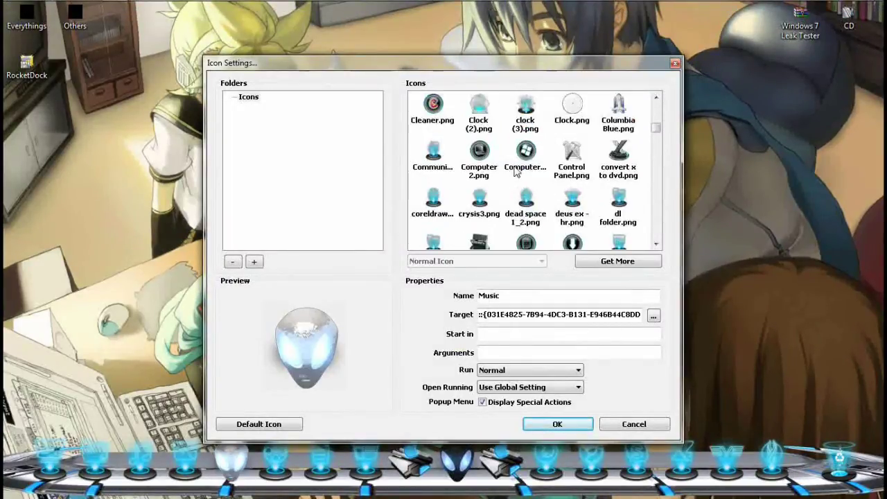
{"action": "scroll", "coordinate": [516, 172], "scroll_direction": "down", "scroll_amount": 3}
{"action": "scroll", "coordinate": [519, 179], "scroll_direction": "down", "scroll_amount": 10}
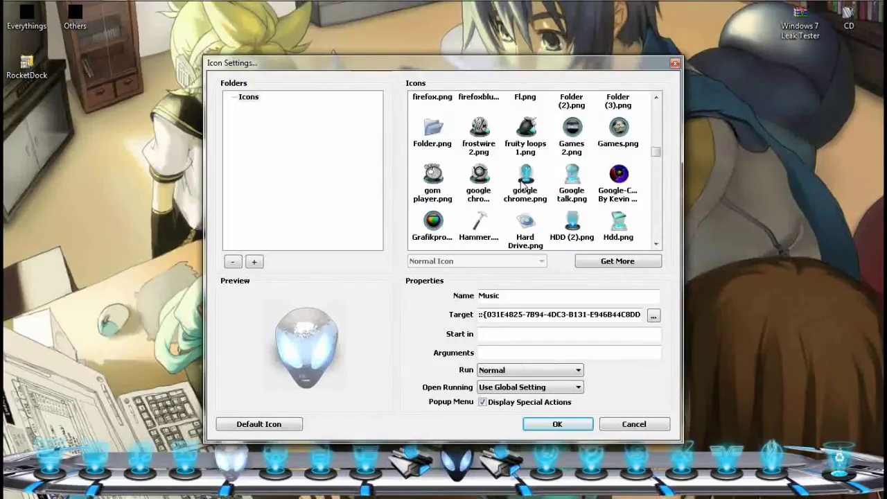
{"action": "scroll", "coordinate": [524, 187], "scroll_direction": "down", "scroll_amount": 10}
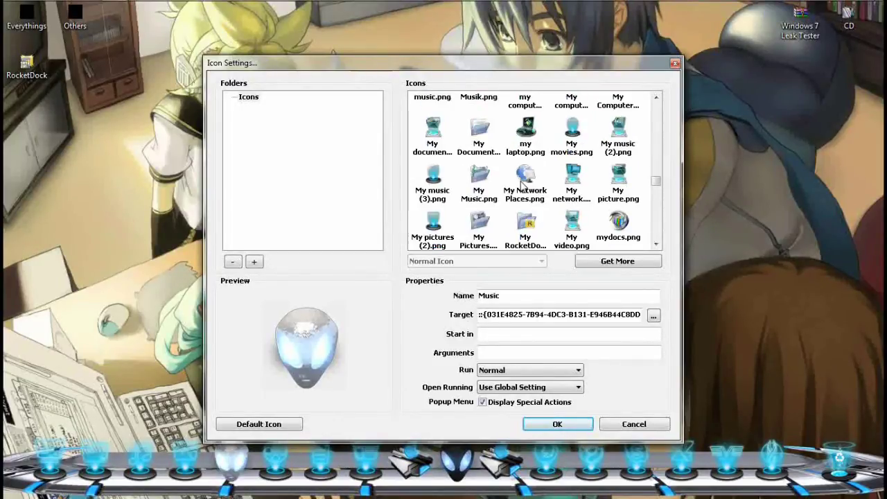
{"action": "scroll", "coordinate": [525, 187], "scroll_direction": "down", "scroll_amount": 10}
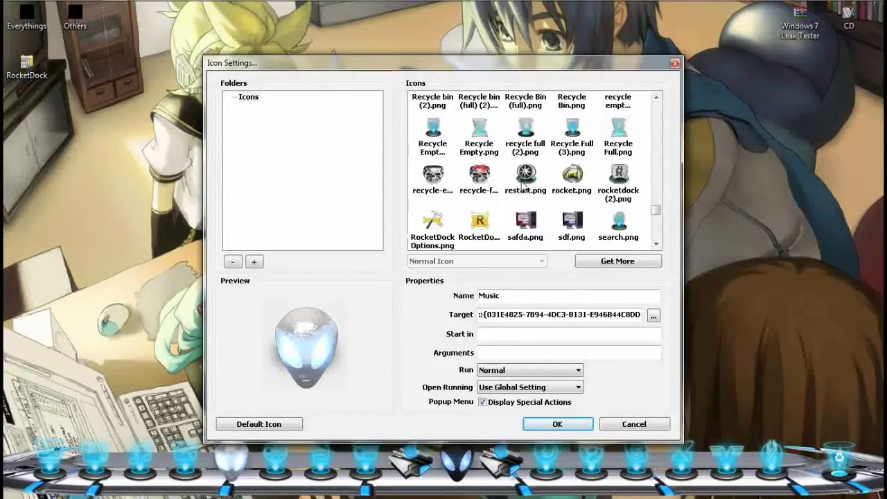
{"action": "scroll", "coordinate": [525, 187], "scroll_direction": "down", "scroll_amount": 2}
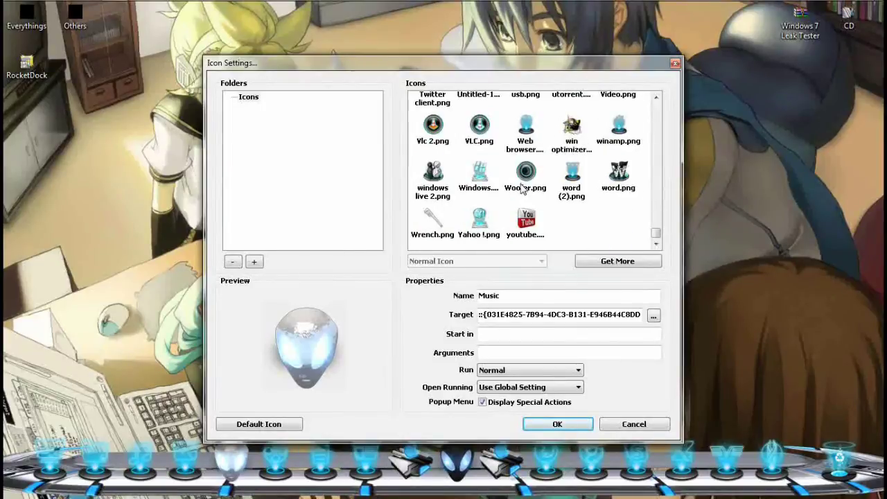
{"action": "scroll", "coordinate": [525, 188], "scroll_direction": "up", "scroll_amount": 20}
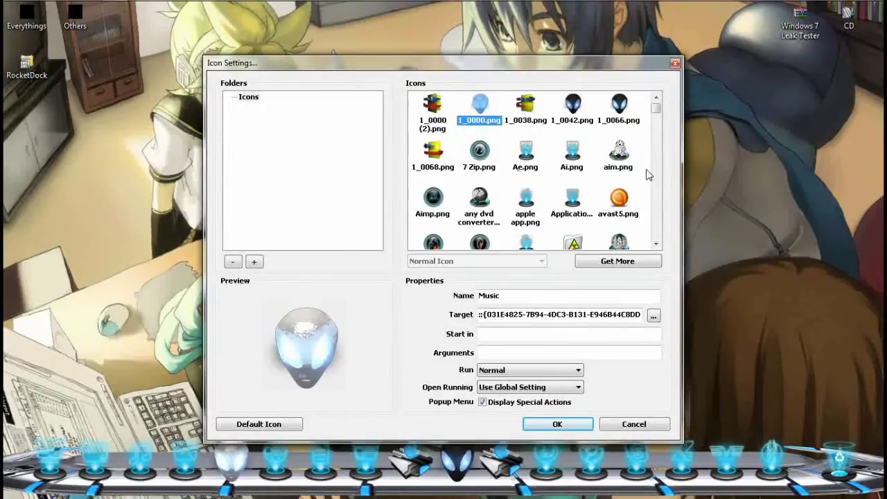
{"action": "left_click_drag", "start_coordinate": [655, 111], "coordinate": [655, 167]}
{"action": "left_click", "coordinate": [433, 169]}
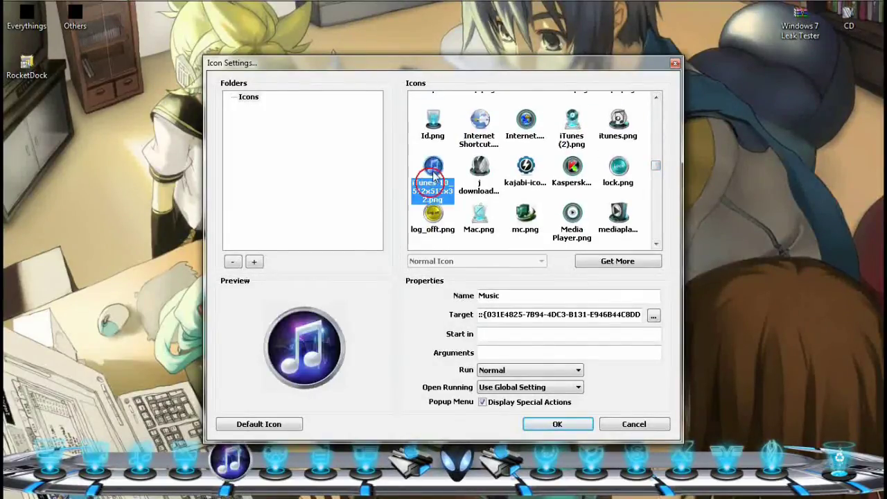
{"action": "left_click", "coordinate": [545, 430]}
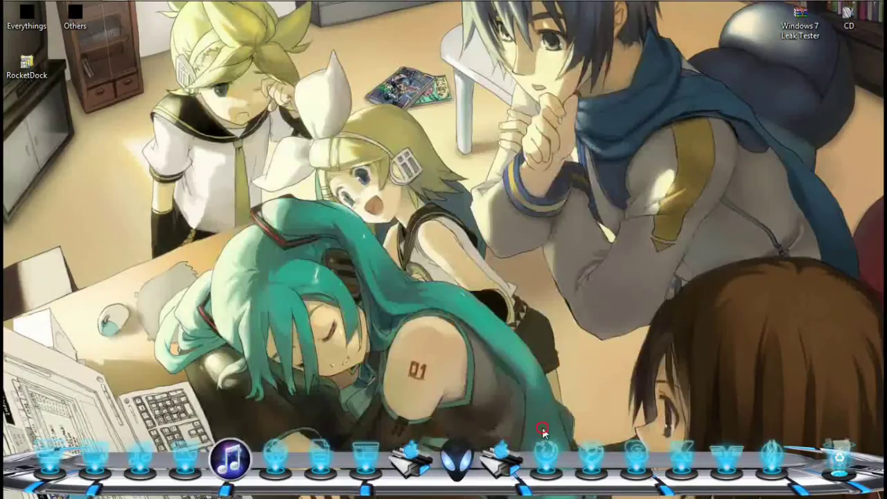
Step: Confirm the Music item opens the Music library, re-add Music to the dock, and restore Chrome
{"action": "left_click", "coordinate": [225, 459]}
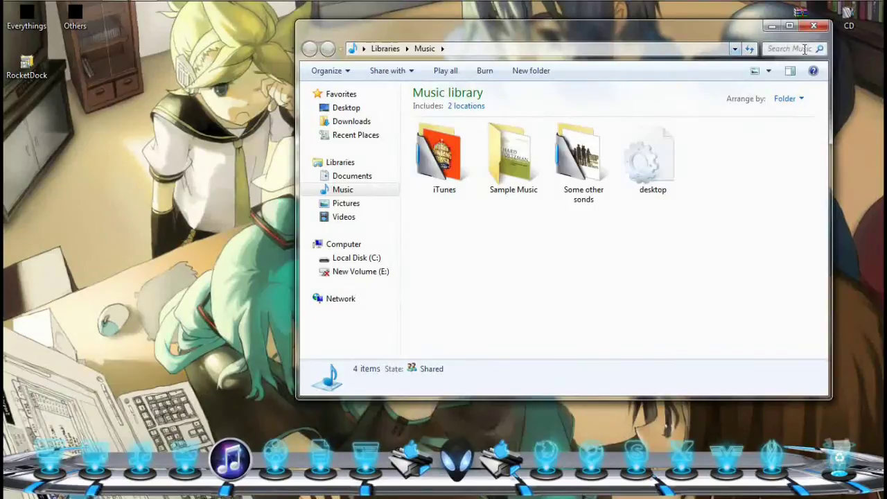
{"action": "left_click", "coordinate": [814, 26]}
{"action": "key", "text": "super"}
{"action": "left_click_drag", "start_coordinate": [213, 147], "coordinate": [188, 482]}
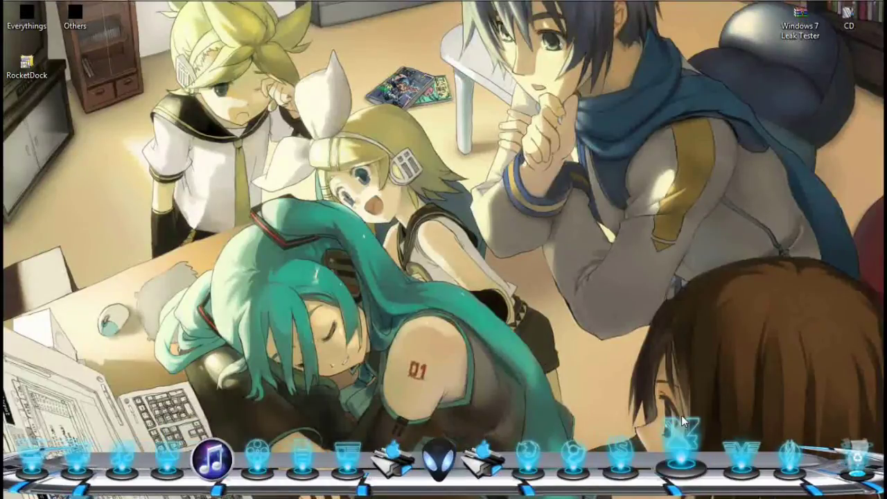
{"action": "mouse_move", "coordinate": [155, 8]}
{"action": "left_click", "coordinate": [128, 10]}
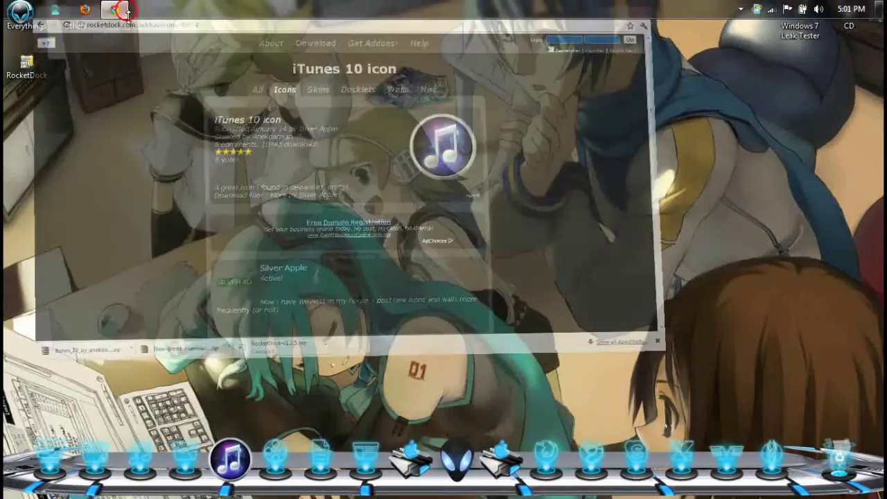
Step: Scroll through RocketDock.com's popular wallpapers on the Walls page, then minimize Chrome
{"action": "left_click", "coordinate": [508, 129]}
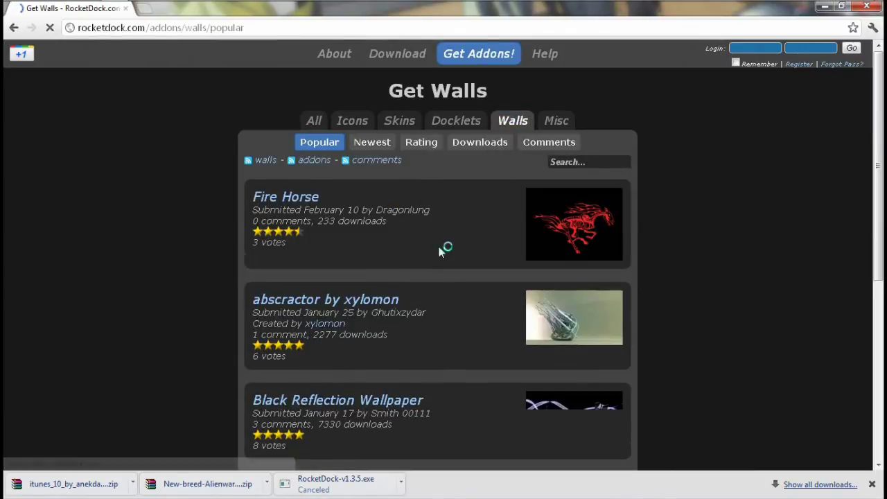
{"action": "scroll", "coordinate": [446, 250], "scroll_direction": "down", "scroll_amount": 3}
{"action": "scroll", "coordinate": [446, 251], "scroll_direction": "down", "scroll_amount": 3}
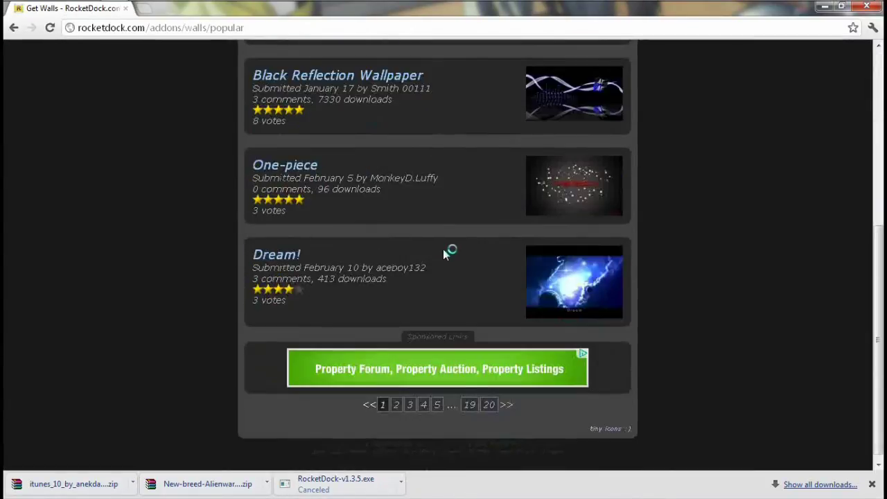
{"action": "scroll", "coordinate": [857, 173], "scroll_direction": "up", "scroll_amount": 5}
{"action": "left_click", "coordinate": [866, 6]}
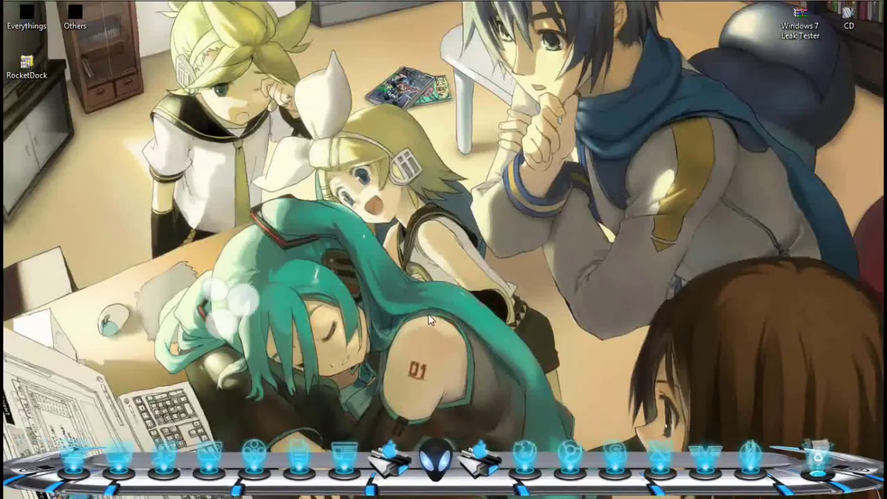
Step: Empty the Recycle Bin from its dock icon's menu and confirm deleting its contents
{"action": "right_click", "coordinate": [822, 445]}
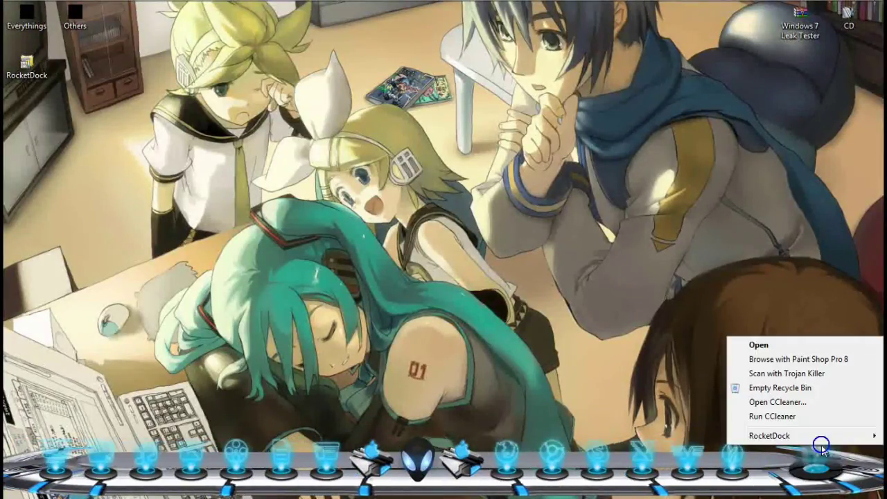
{"action": "left_click", "coordinate": [756, 388]}
{"action": "left_click", "coordinate": [506, 316]}
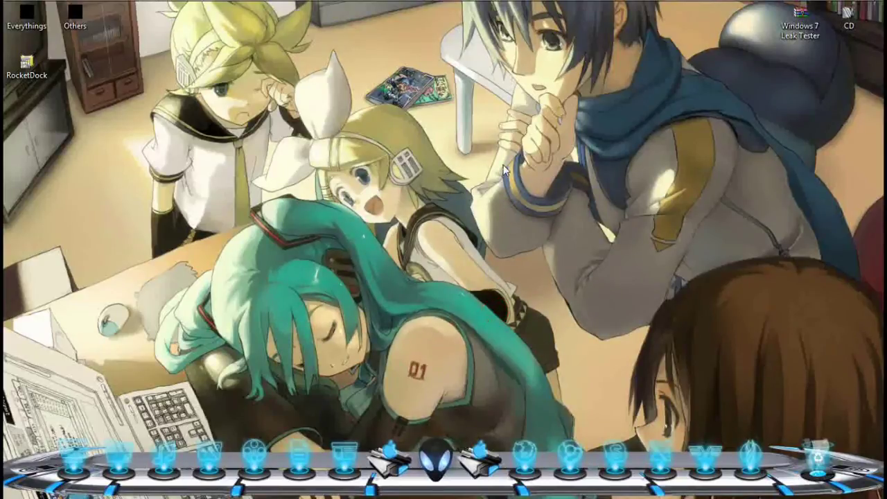
Step: Open and close the Start menu, then show and dismiss the hidden notification-area icons
{"action": "left_click", "coordinate": [18, 9]}
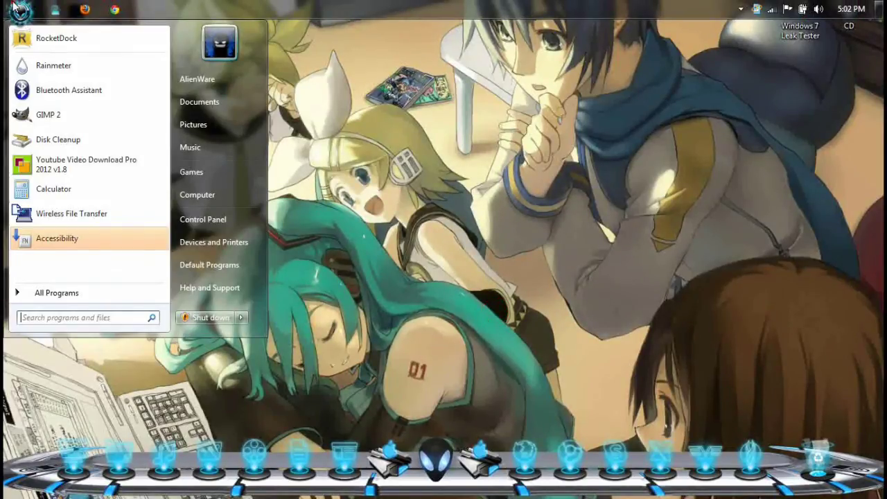
{"action": "left_click", "coordinate": [755, 90]}
{"action": "left_click", "coordinate": [741, 9]}
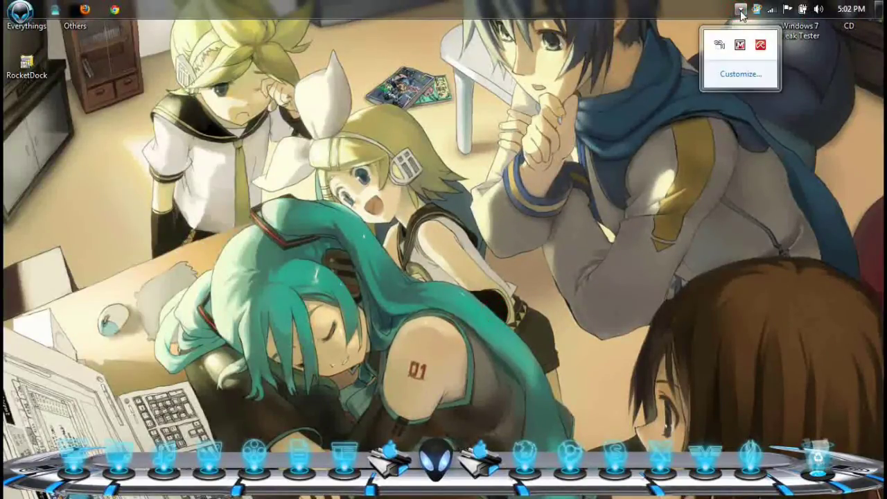
{"action": "left_click", "coordinate": [526, 184]}
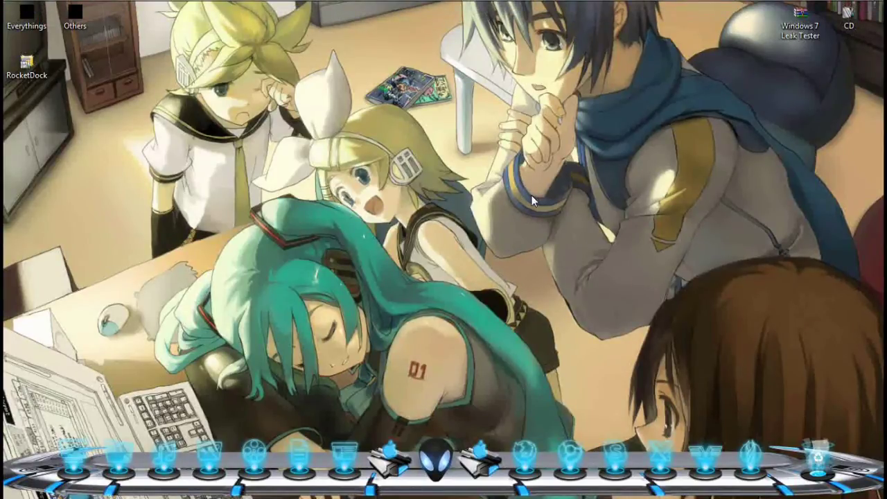